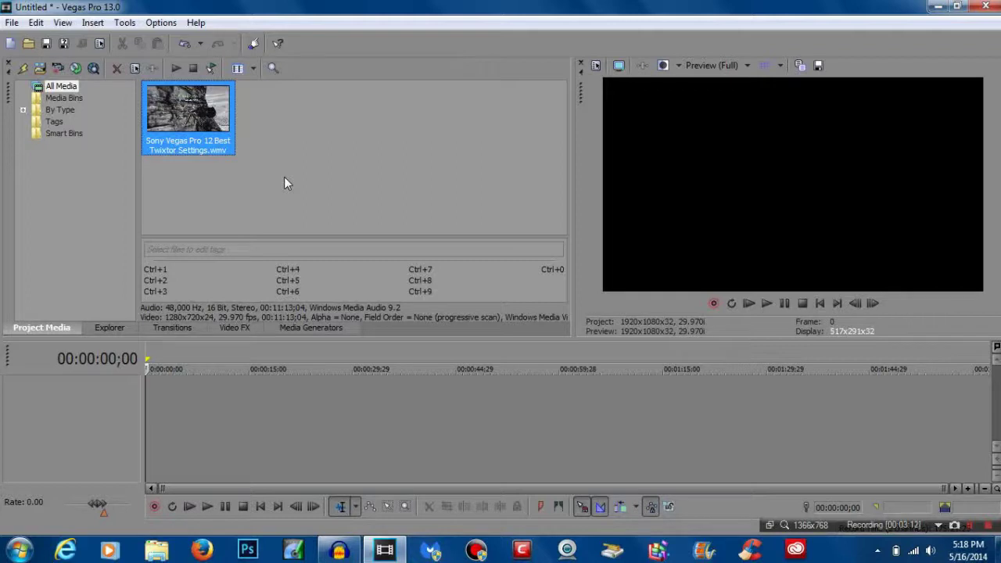
- Place the gameplay clip at the start of the timeline and preview it
{"action": "left_click_drag", "start_coordinate": [182, 114], "coordinate": [185, 357]}
{"action": "left_click_drag", "start_coordinate": [169, 400], "coordinate": [169, 401]}
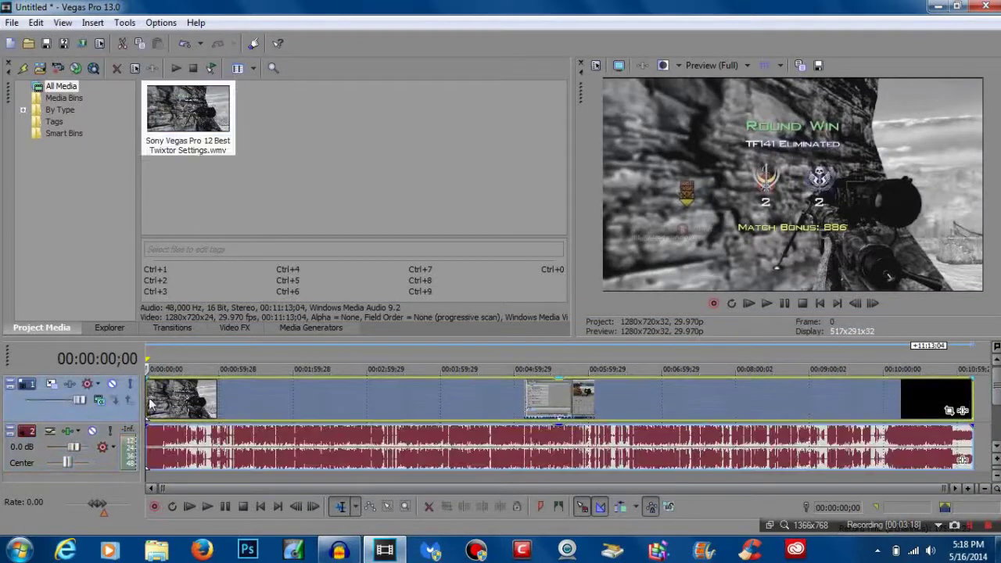
{"action": "key", "text": "space"}
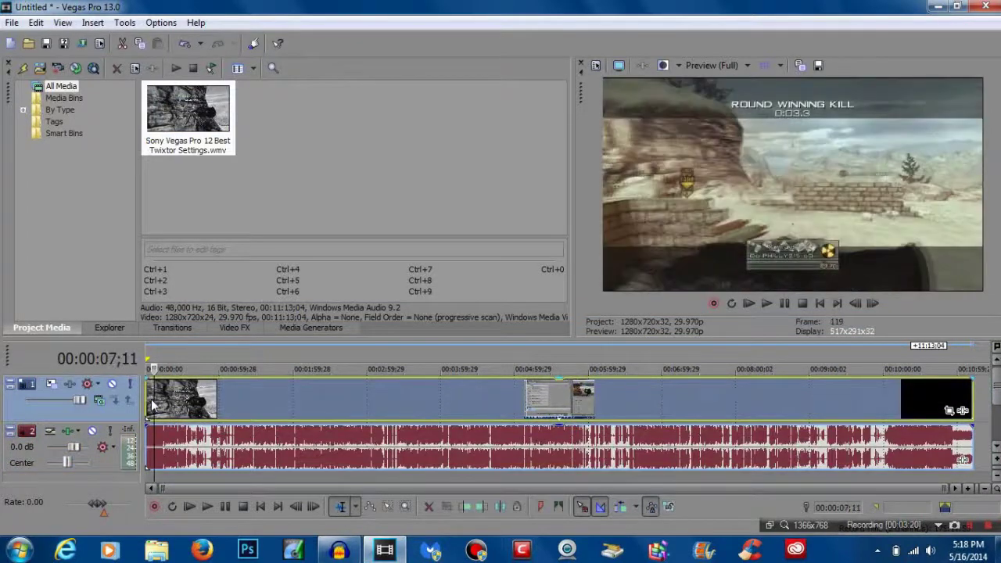
{"action": "key", "text": "Return"}
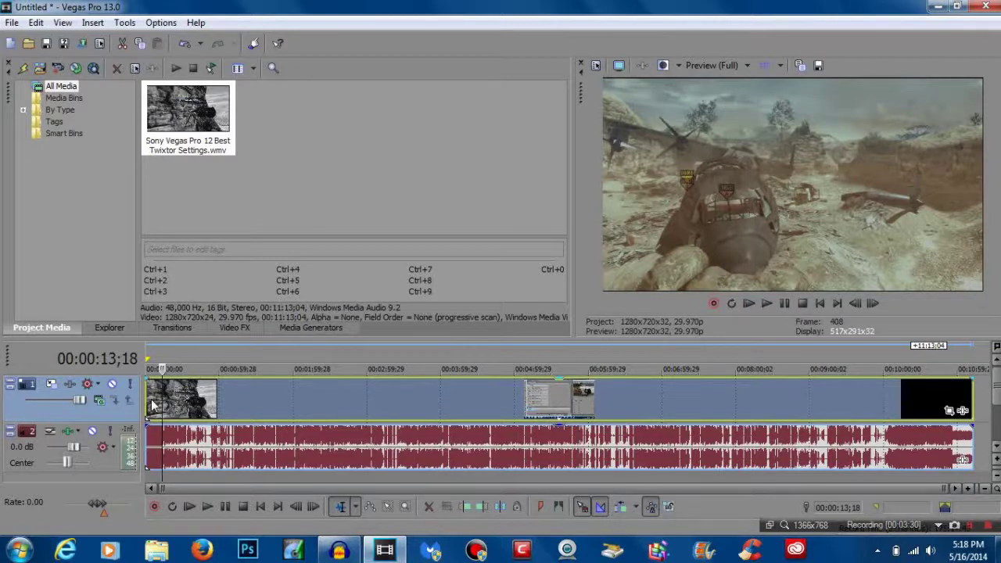
- Split the clip at 00:00:14;20 and delete everything after the split
{"action": "key", "text": "space"}
{"action": "key", "text": "space"}
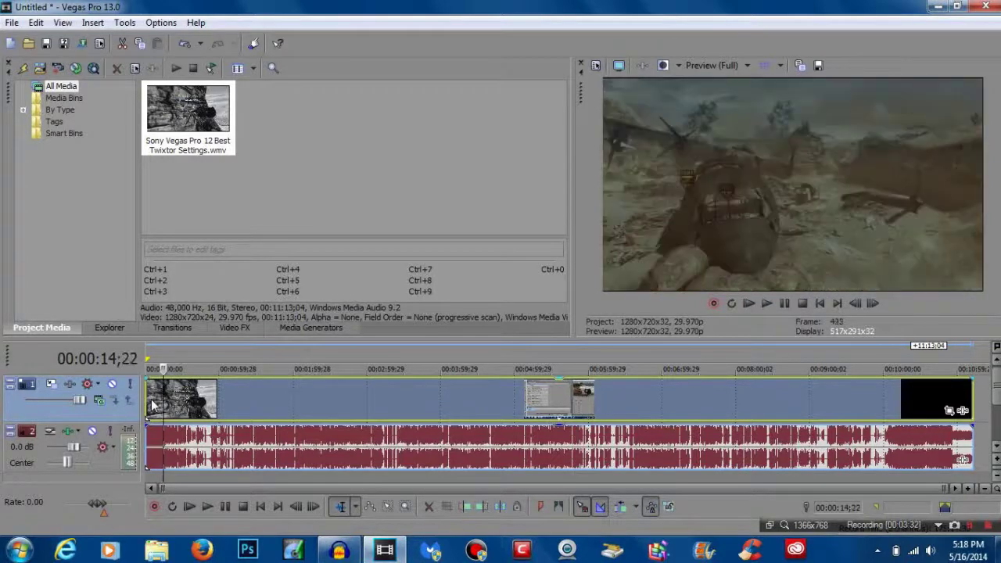
{"action": "scroll", "coordinate": [152, 404], "scroll_direction": "up", "scroll_amount": 10}
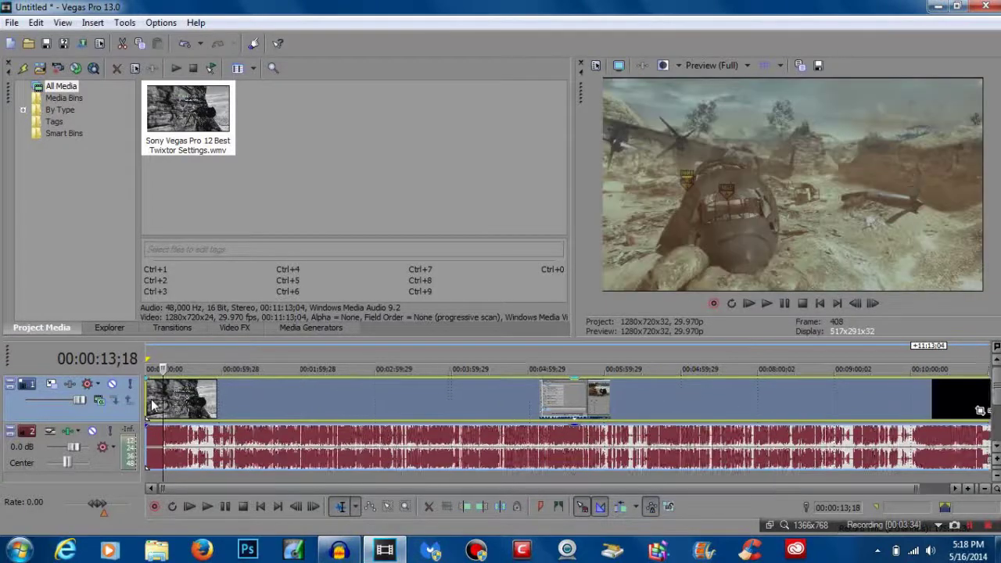
{"action": "key", "text": "space"}
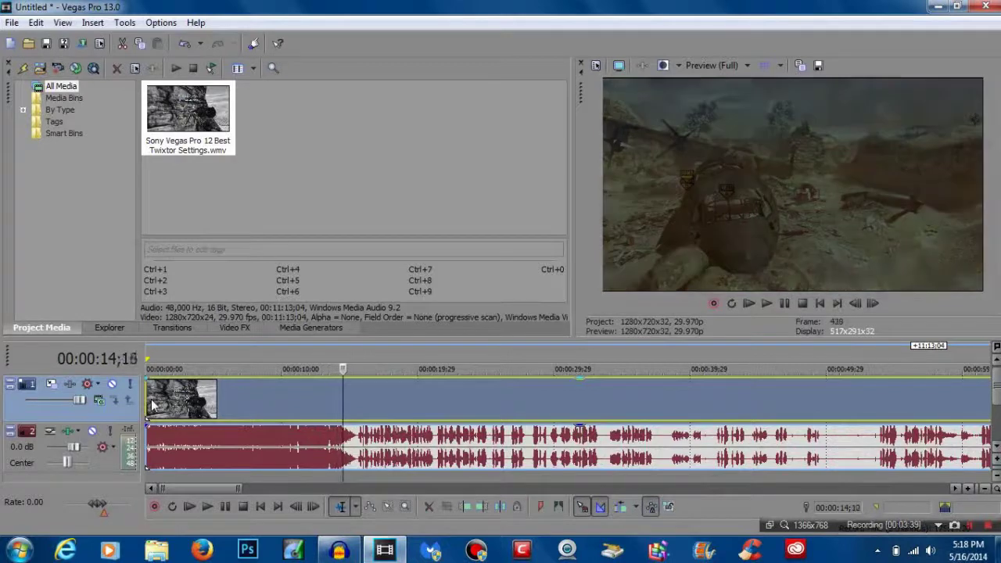
{"action": "key", "text": "Left"}
{"action": "key", "text": "Left"}
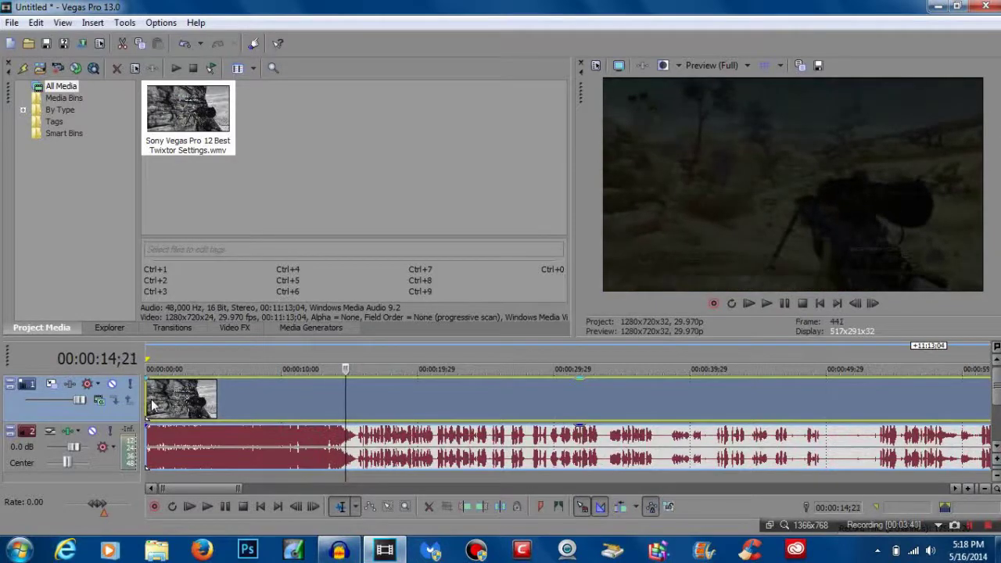
{"action": "key", "text": "s"}
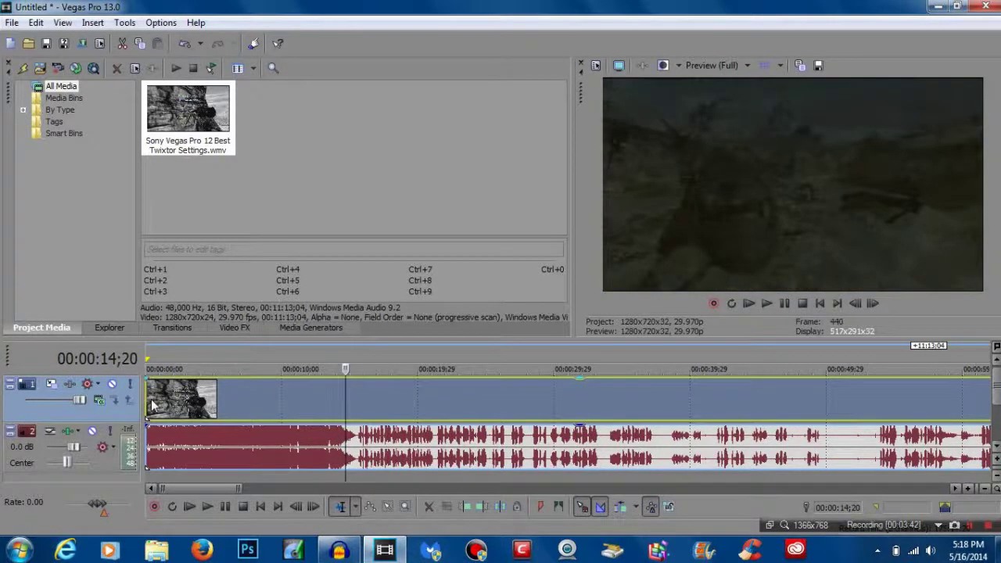
{"action": "key", "text": "Delete"}
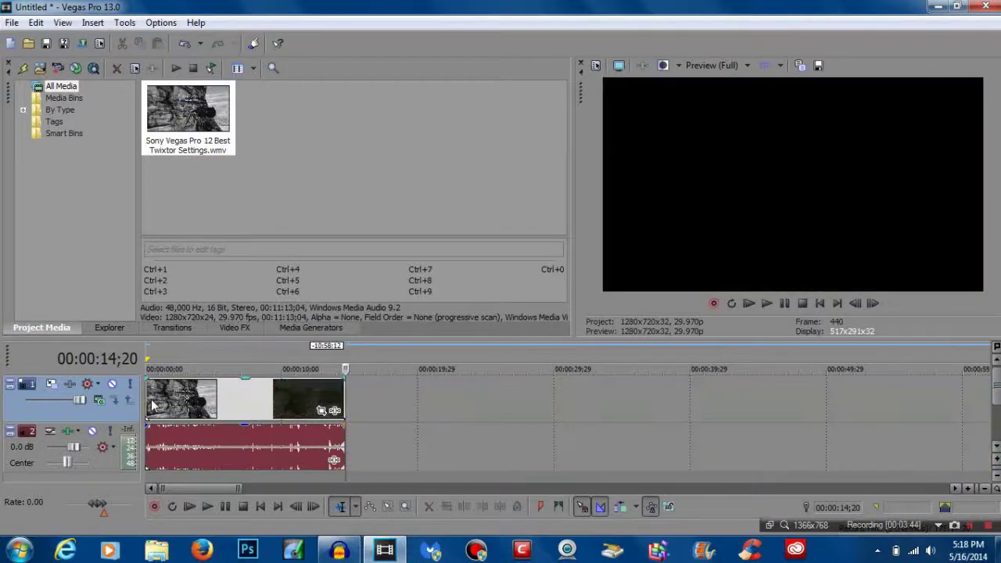
- Add a short fade-out to the video event's end so it reaches black by 00:00:14;29
{"action": "left_click", "coordinate": [331, 399]}
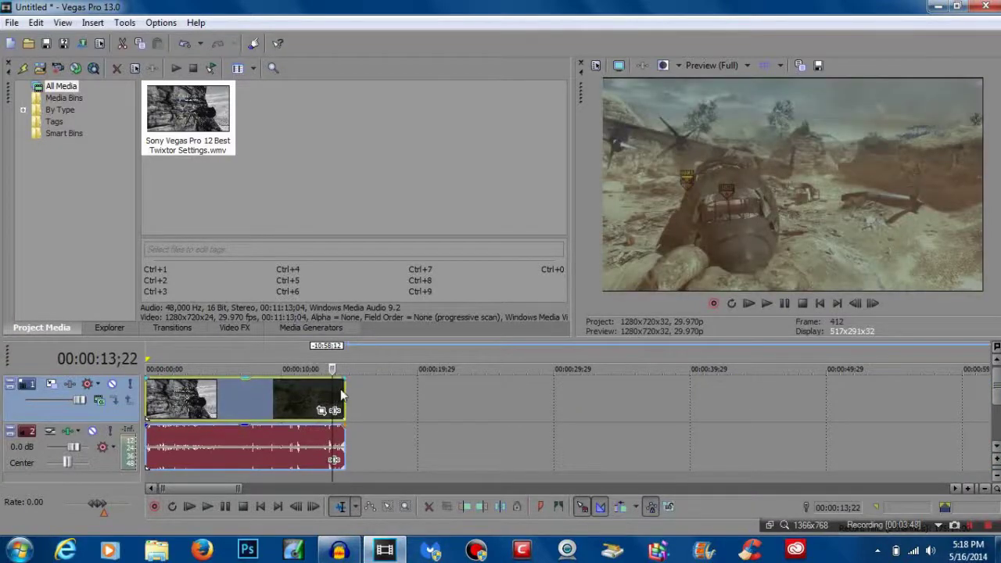
{"action": "key", "text": "space"}
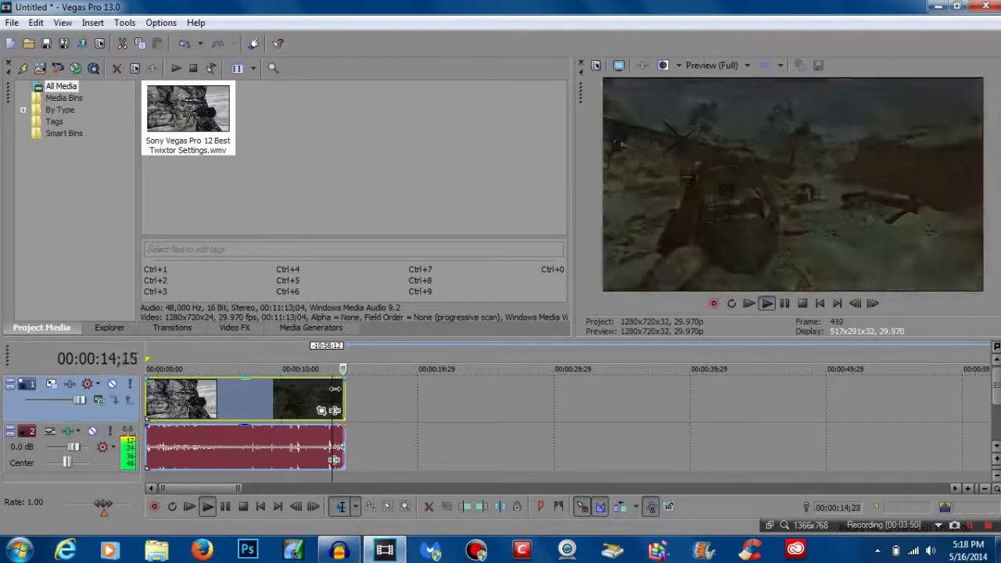
{"action": "key", "text": "space"}
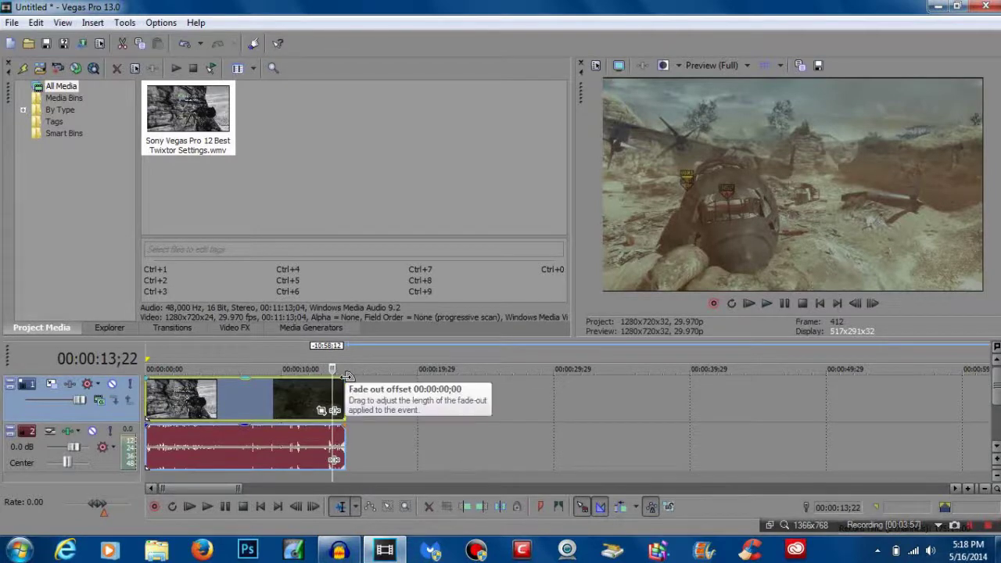
{"action": "left_click_drag", "start_coordinate": [343, 381], "coordinate": [338, 383]}
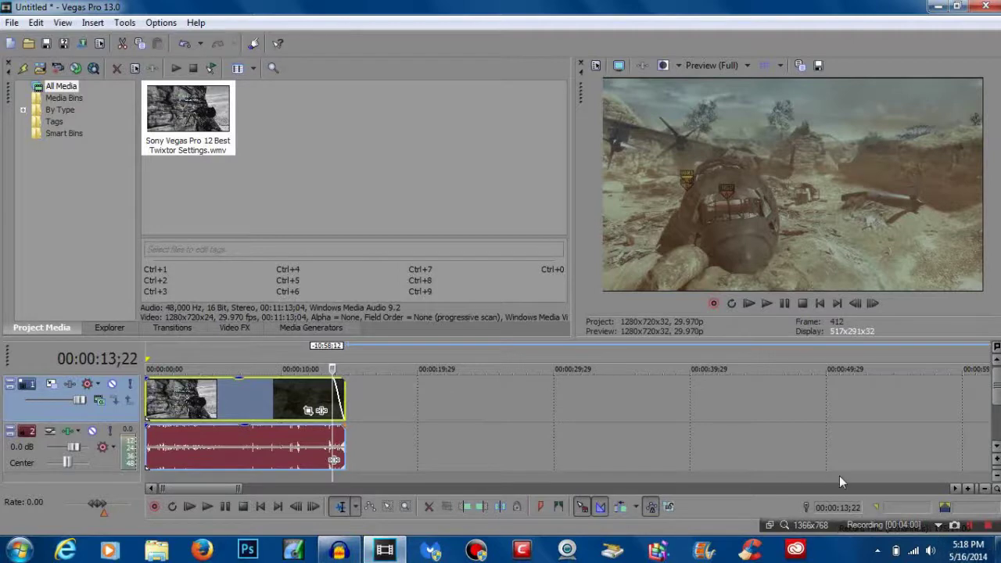
{"action": "key", "text": "space"}
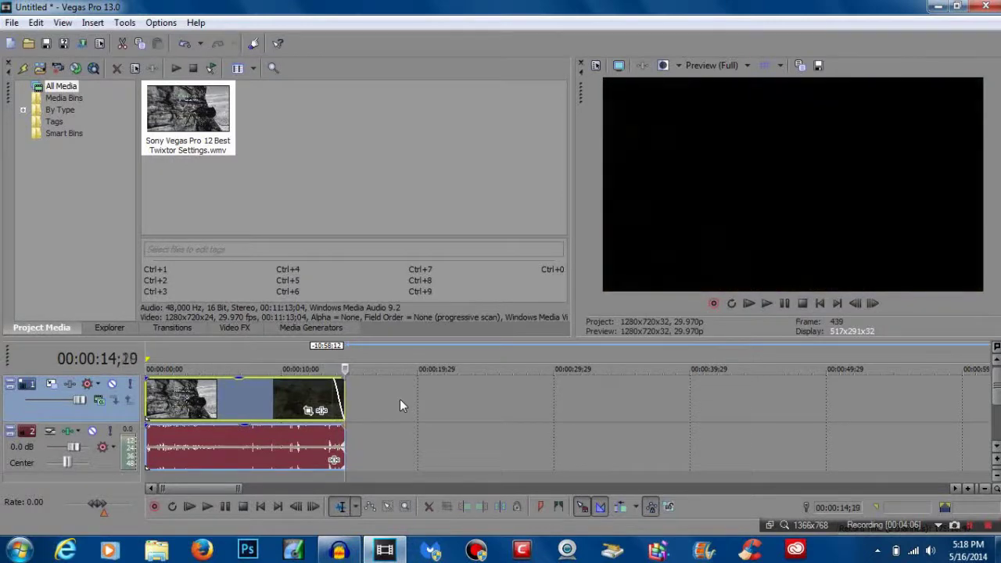
- Add an empty video track above the gameplay and insert text media on it at the project start
{"action": "left_click", "coordinate": [179, 407]}
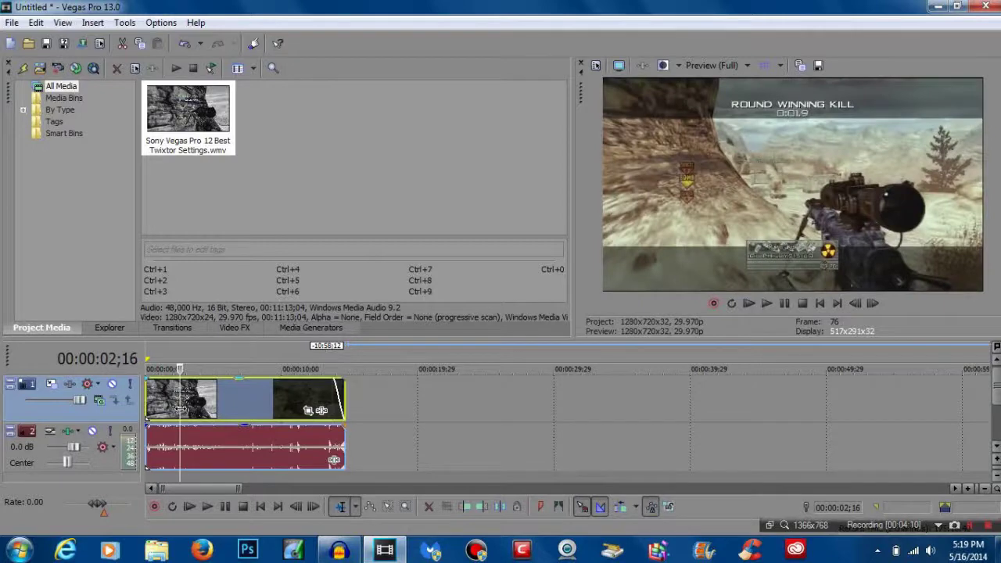
{"action": "key", "text": "ctrl+shift+q"}
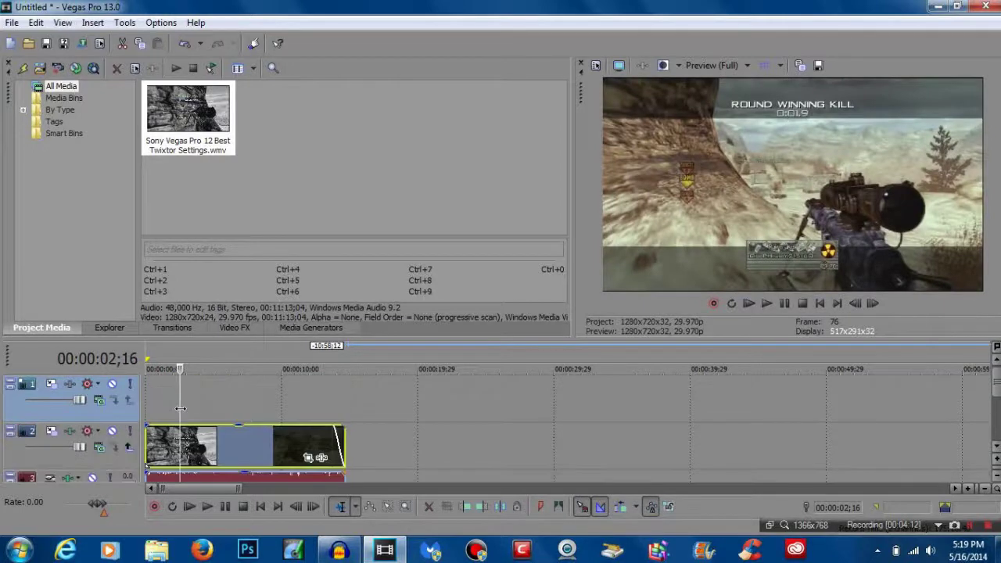
{"action": "left_click", "coordinate": [144, 402]}
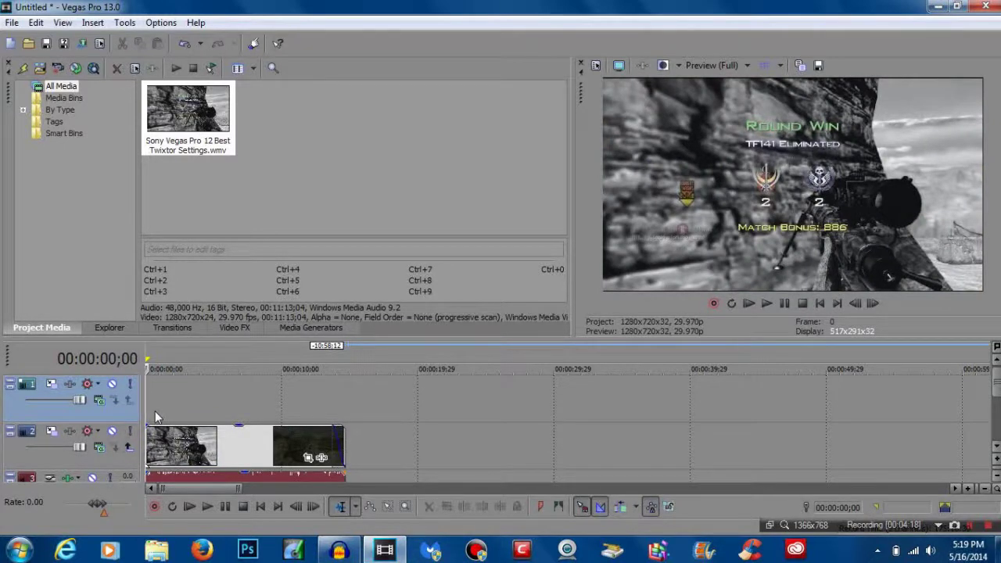
{"action": "right_click", "coordinate": [162, 407]}
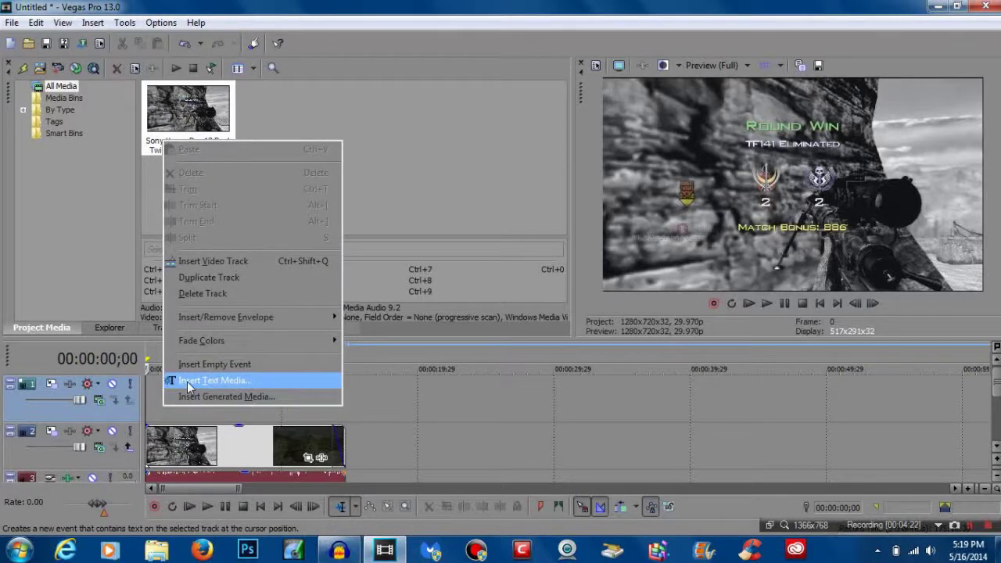
{"action": "left_click", "coordinate": [186, 382]}
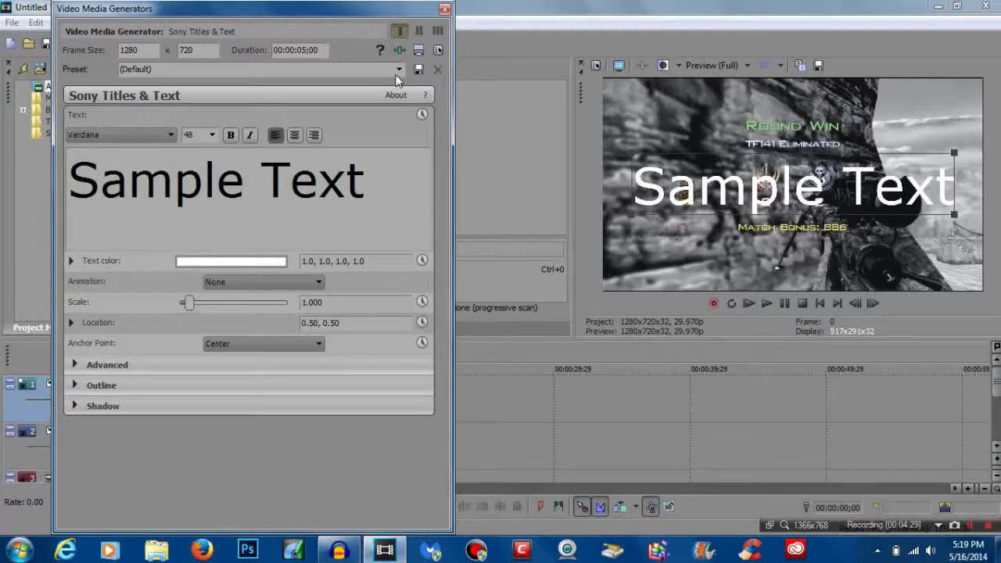
- Apply the ChunkFive title preset and change the font to Philly Sans
{"action": "left_click", "coordinate": [399, 69]}
{"action": "left_click", "coordinate": [349, 300]}
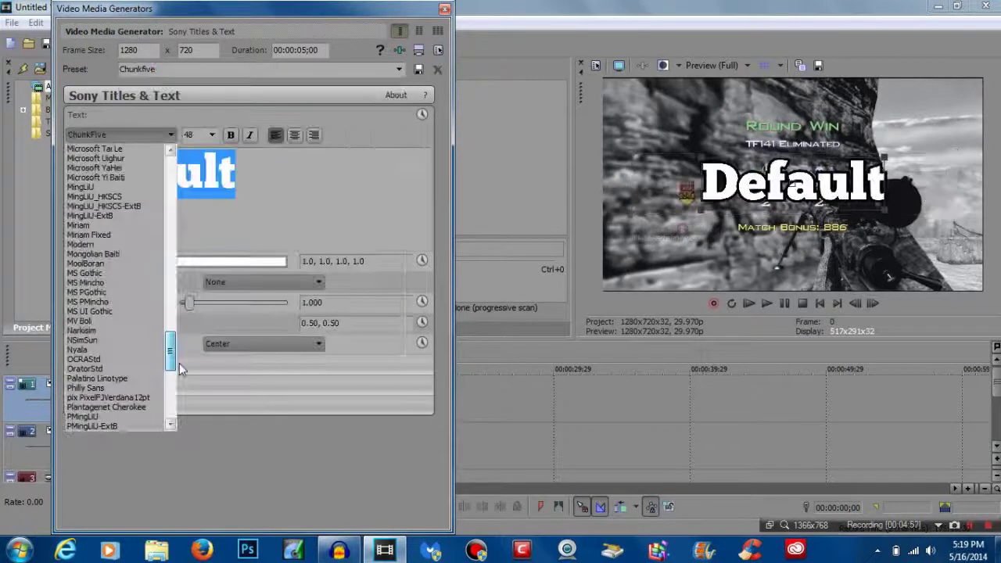
{"action": "left_click", "coordinate": [106, 390]}
- Replace the sample title text with 'ARE YOU READY'
{"action": "left_click", "coordinate": [121, 219]}
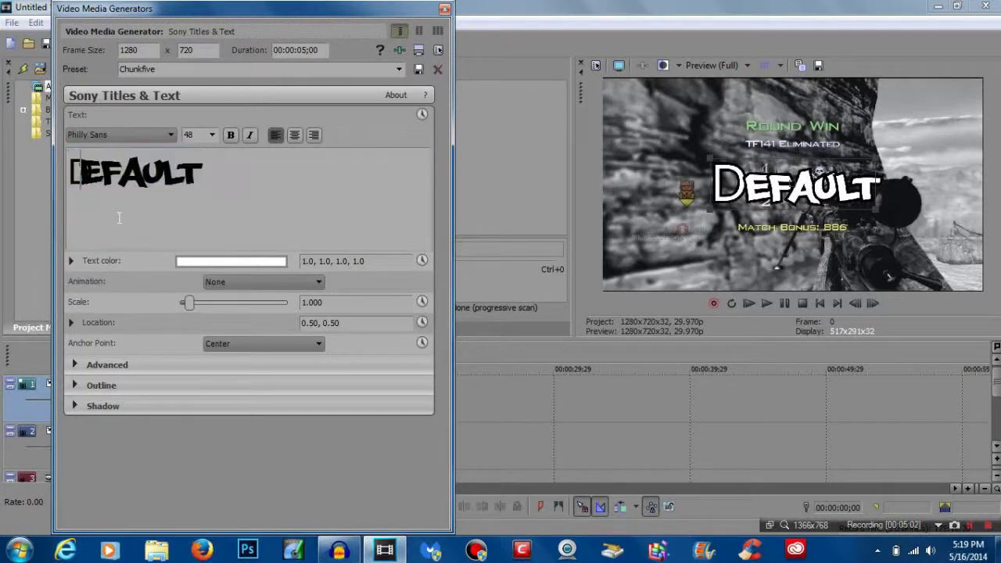
{"action": "key", "text": "ctrl+a"}
{"action": "type", "text": "DEFAULT"}
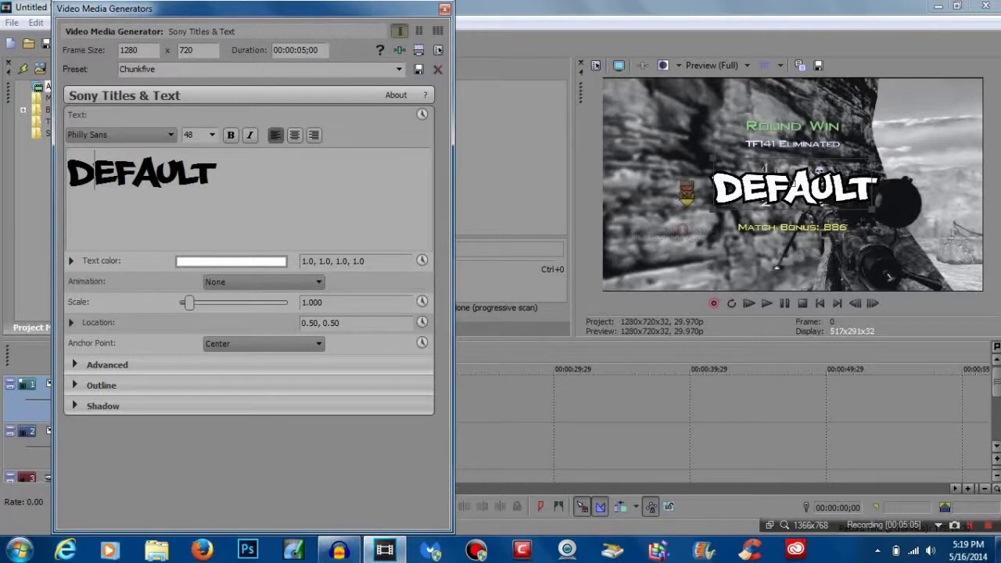
{"action": "key", "text": "ctrl+a"}
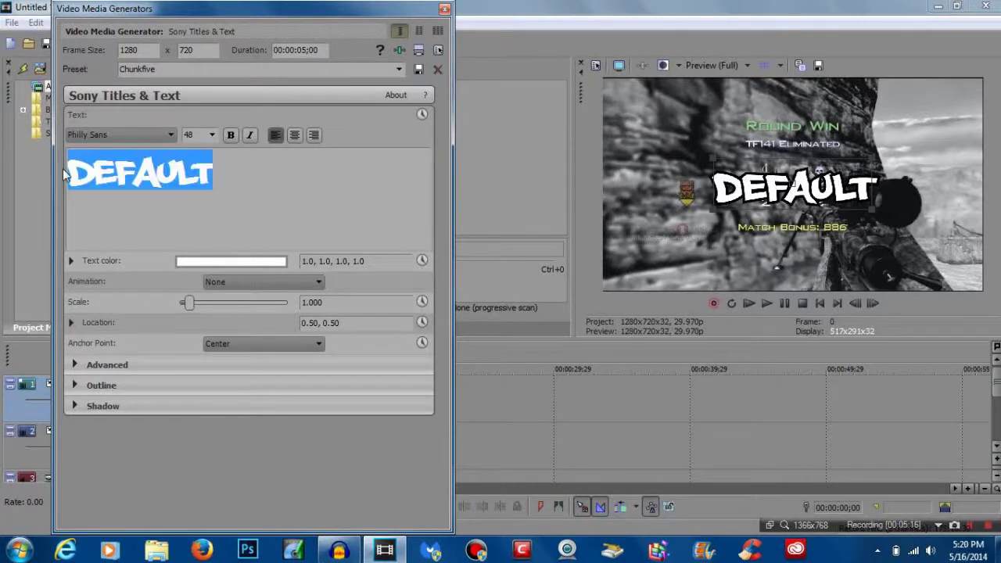
{"action": "type", "text": "Are o"}
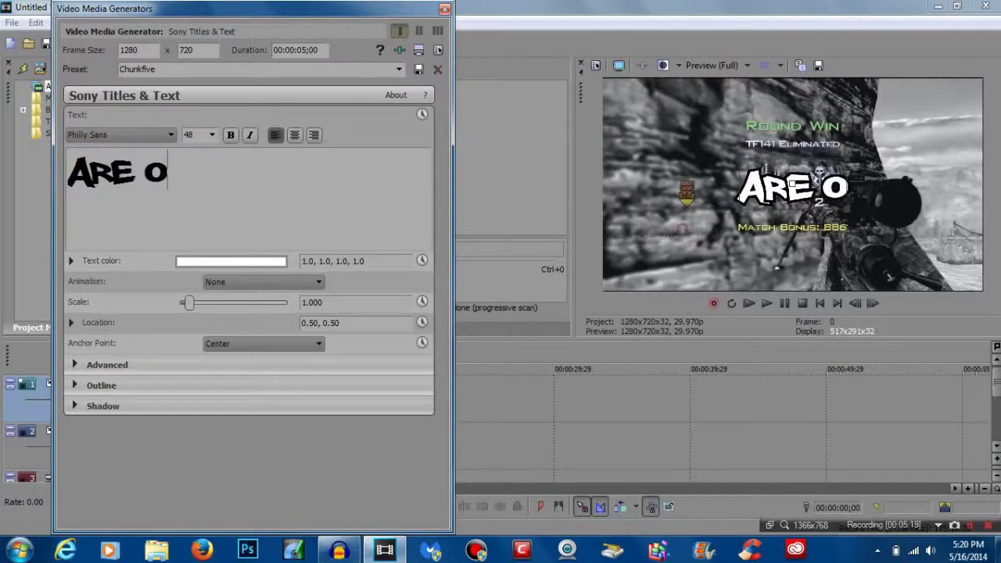
{"action": "key", "text": "BackSpace"}
{"action": "type", "text": "you ready"}
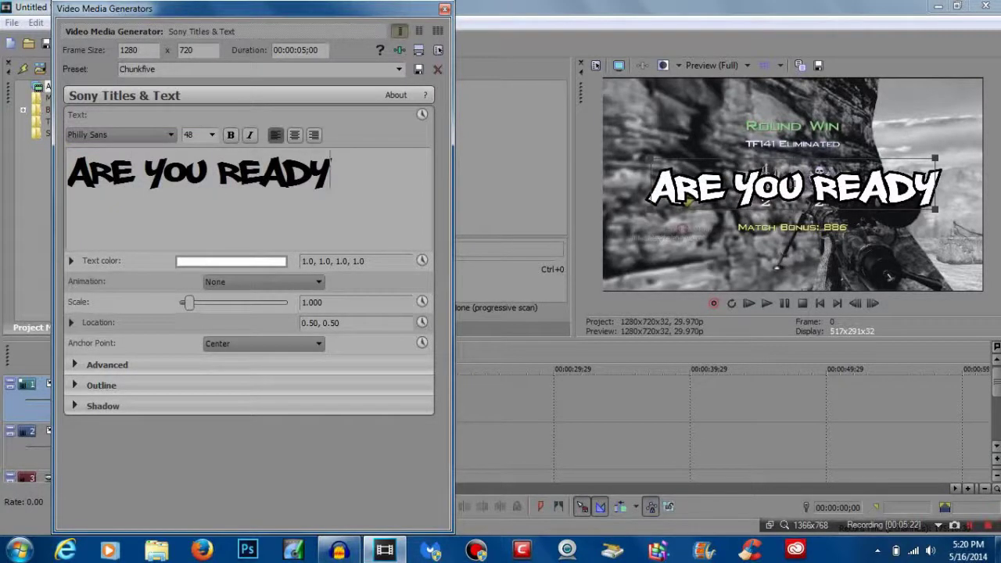
{"action": "type", "text": "?"}
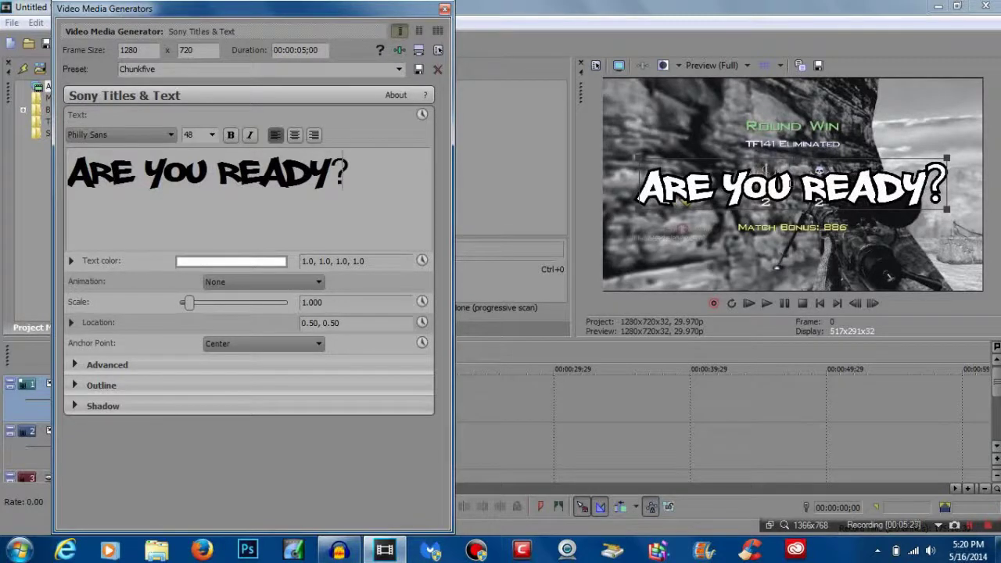
{"action": "key", "text": "BackSpace"}
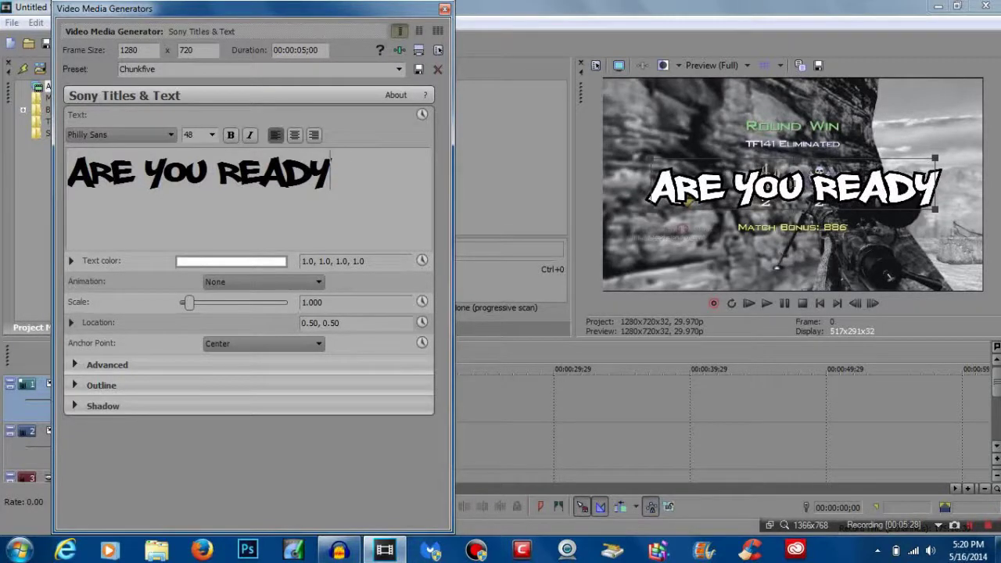
{"action": "key", "text": "ctrl+a"}
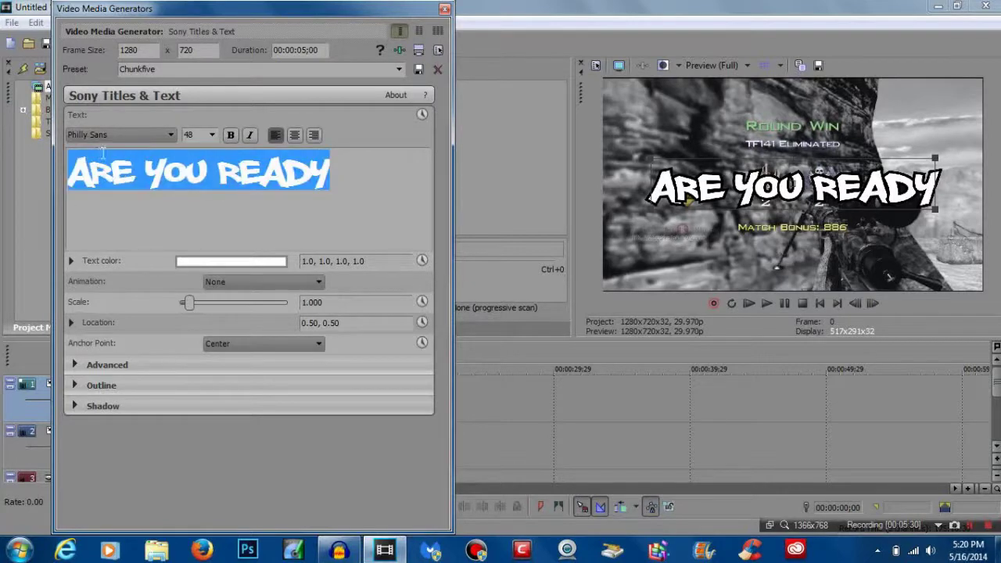
- Set the title font size to 60, up from 52, and close the title editor
{"action": "left_click", "coordinate": [209, 137]}
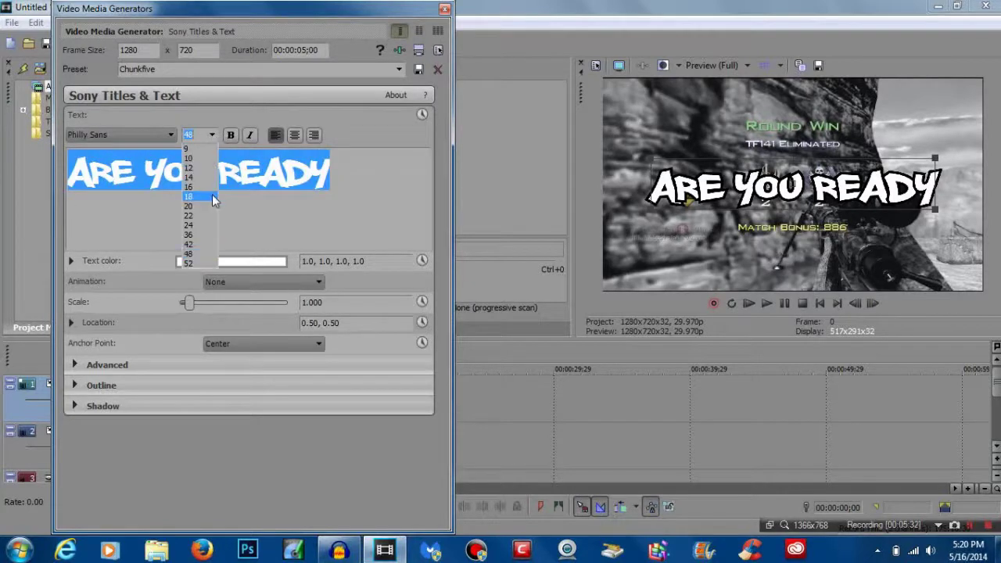
{"action": "left_click", "coordinate": [195, 264]}
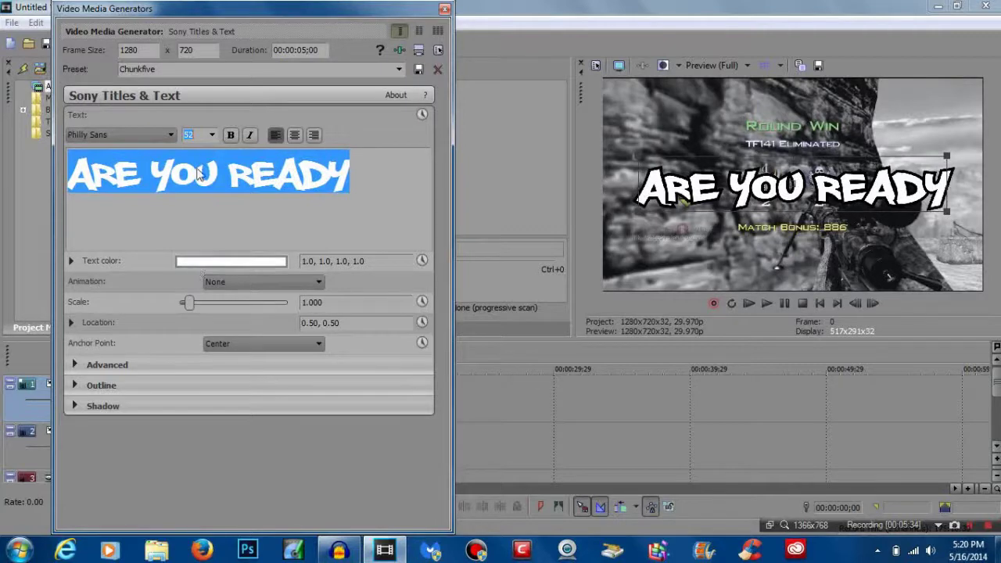
{"action": "double_click", "coordinate": [196, 134]}
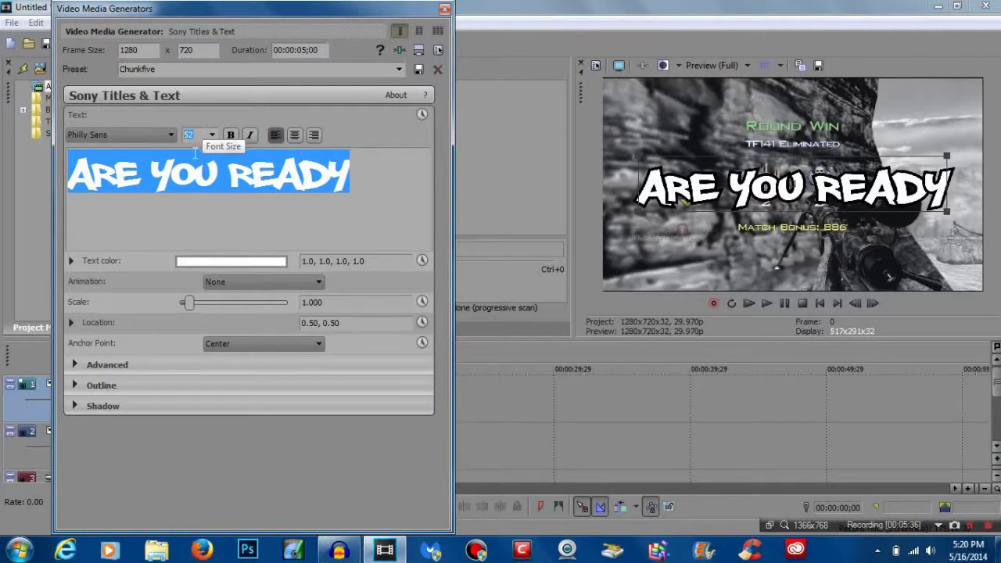
{"action": "type", "text": "60"}
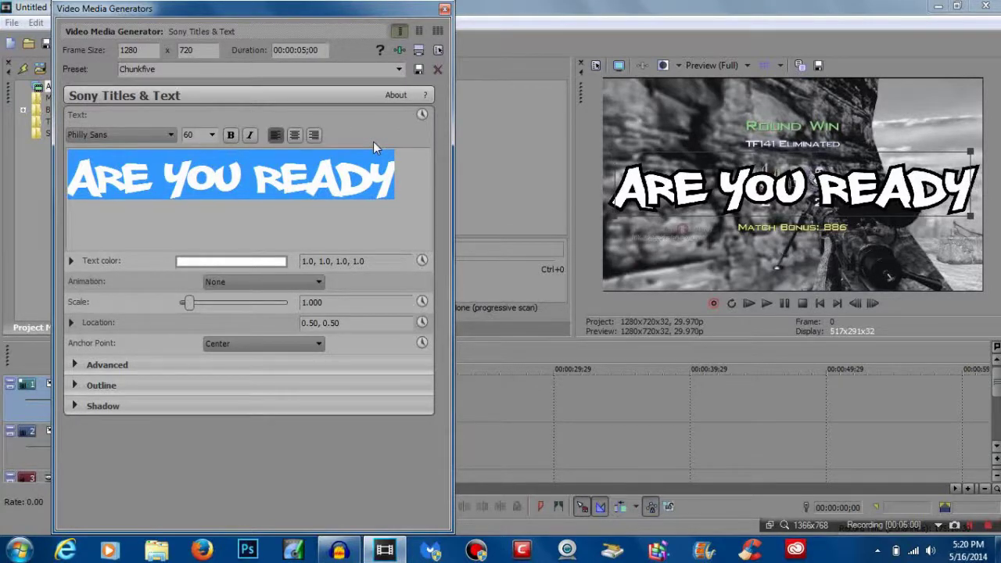
{"action": "left_click", "coordinate": [444, 10]}
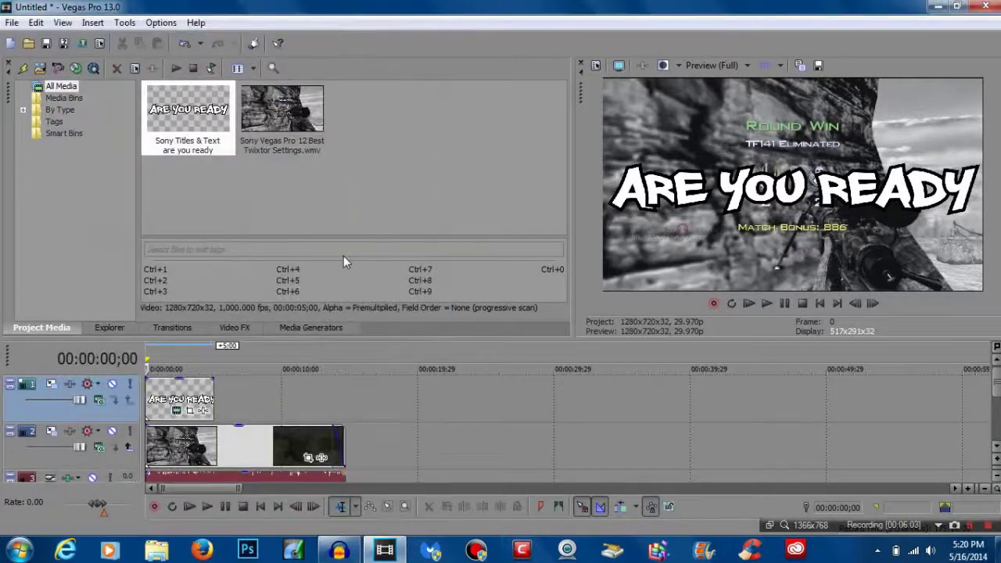
- Extend the title event so it ends at 6 seconds
{"action": "left_click", "coordinate": [213, 400]}
{"action": "key", "text": "space"}
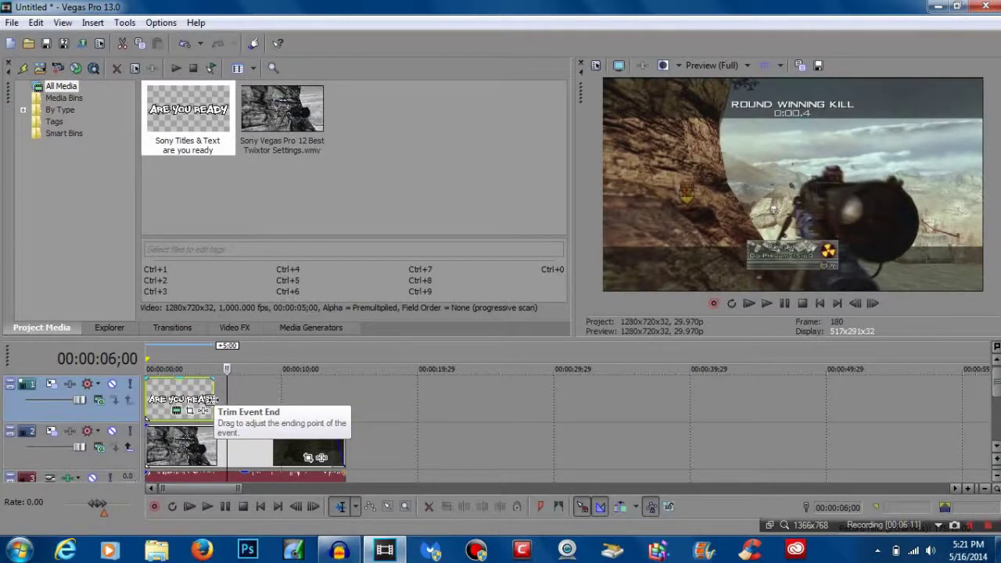
{"action": "left_click_drag", "start_coordinate": [212, 400], "coordinate": [226, 399]}
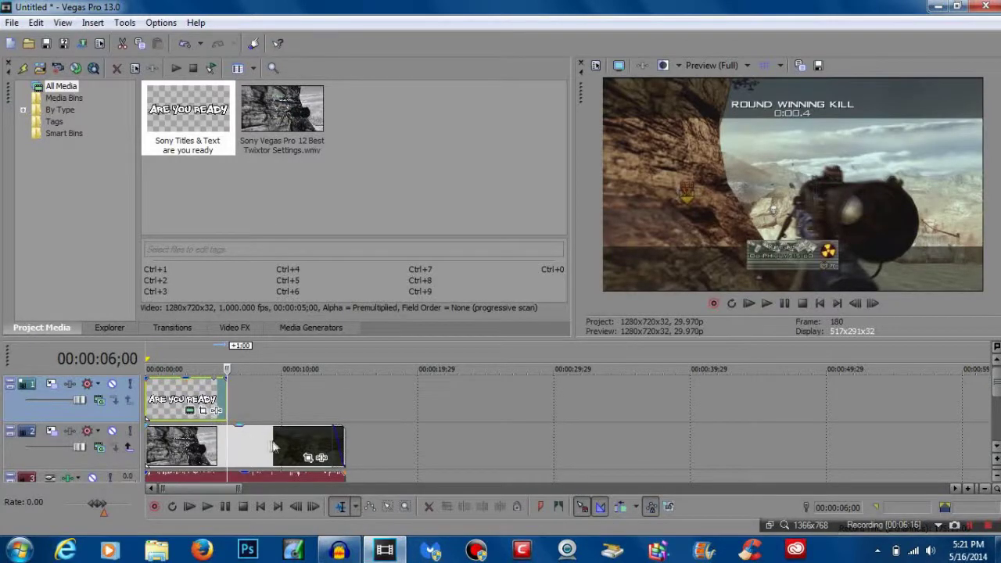
- Preview the title from the project start, then open the title event's Pan/Crop window
{"action": "left_click", "coordinate": [144, 397]}
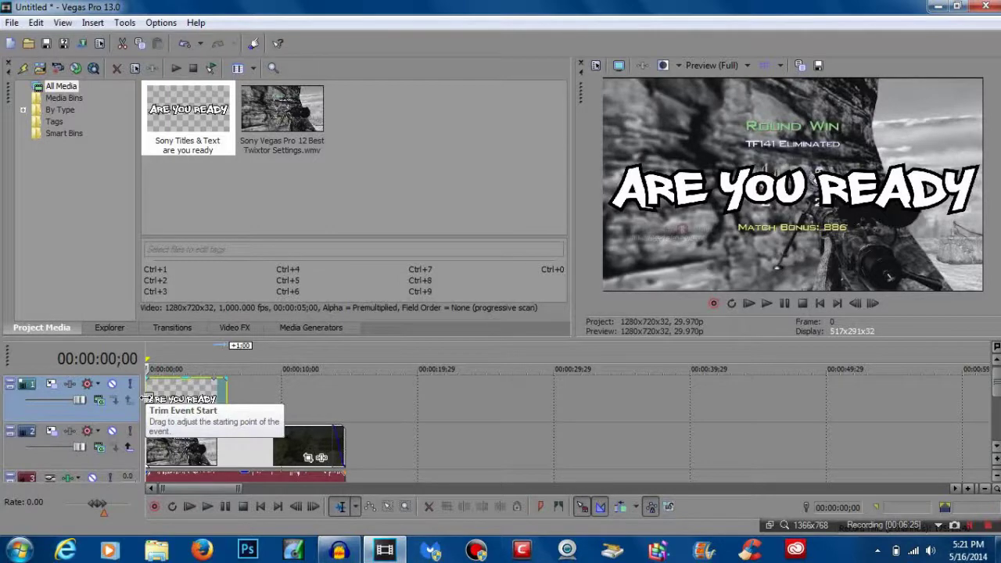
{"action": "key", "text": "Right"}
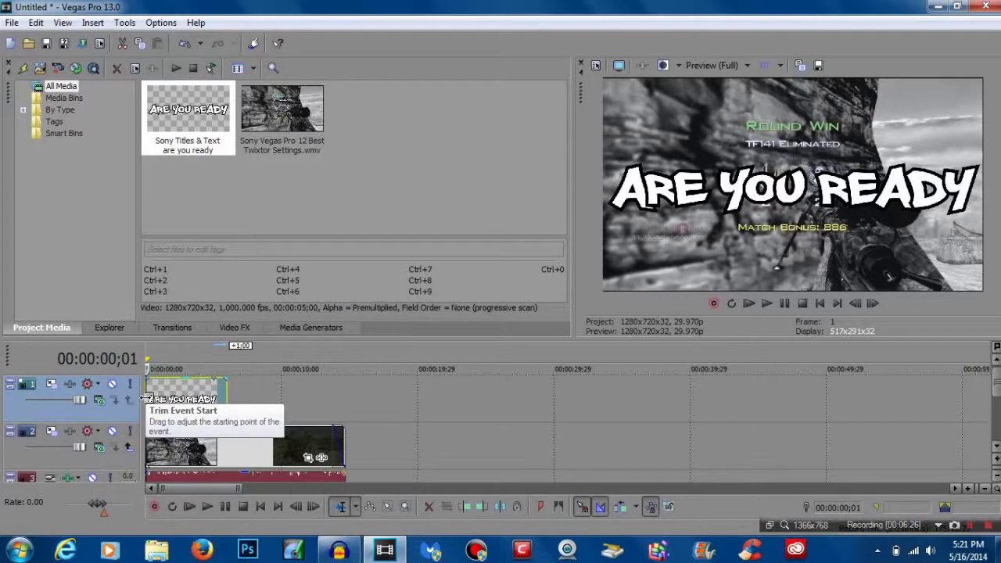
{"action": "key", "text": "Right"}
{"action": "key", "text": "Right"}
{"action": "key", "text": "Right"}
{"action": "key", "text": "Right"}
{"action": "key", "text": "Right"}
{"action": "key", "text": "Right"}
{"action": "key", "text": "Right"}
{"action": "key", "text": "Right"}
{"action": "key", "text": "Right"}
{"action": "key", "text": "Right"}
{"action": "key", "text": "Right"}
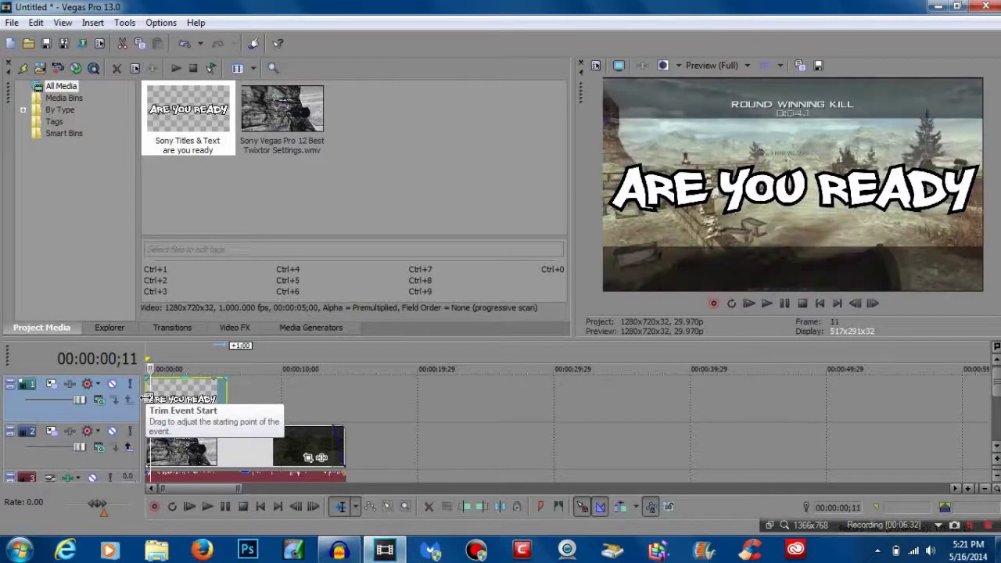
{"action": "key", "text": "space"}
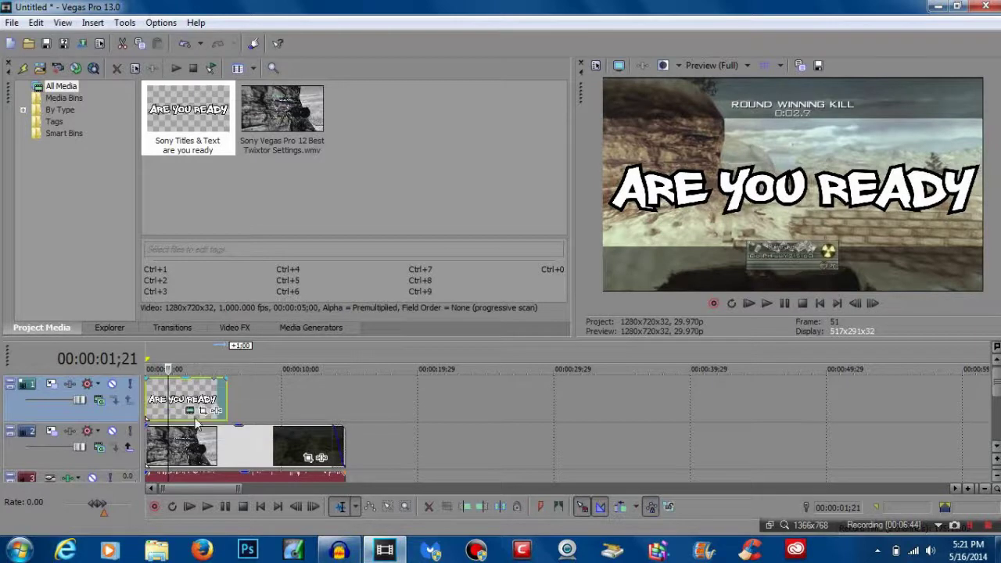
{"action": "key", "text": "Right"}
{"action": "key", "text": "Right"}
{"action": "key", "text": "Right"}
{"action": "key", "text": "Right"}
{"action": "key", "text": "Right"}
{"action": "key", "text": "Right"}
{"action": "key", "text": "Right"}
{"action": "key", "text": "Right"}
{"action": "key", "text": "Right"}
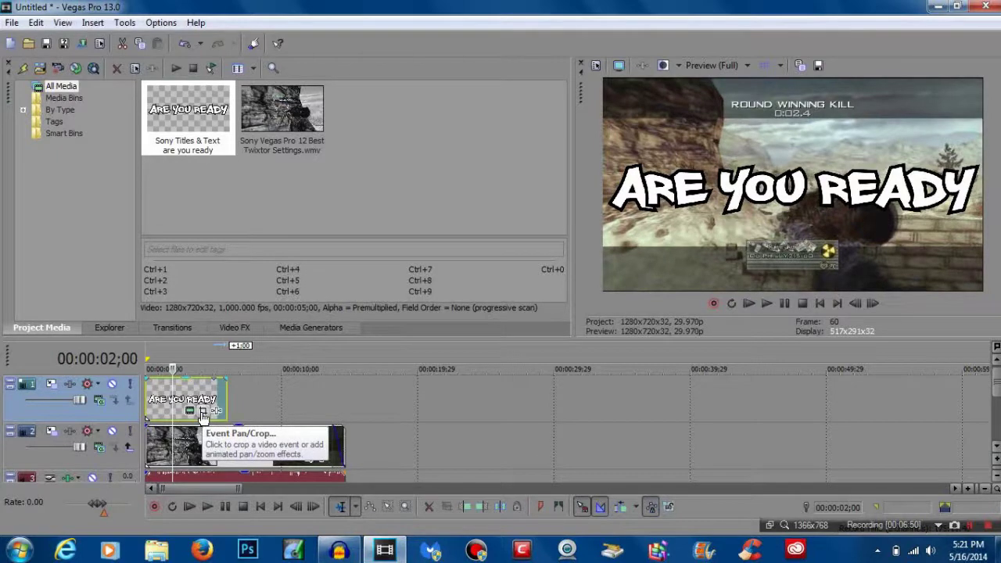
{"action": "left_click", "coordinate": [203, 413]}
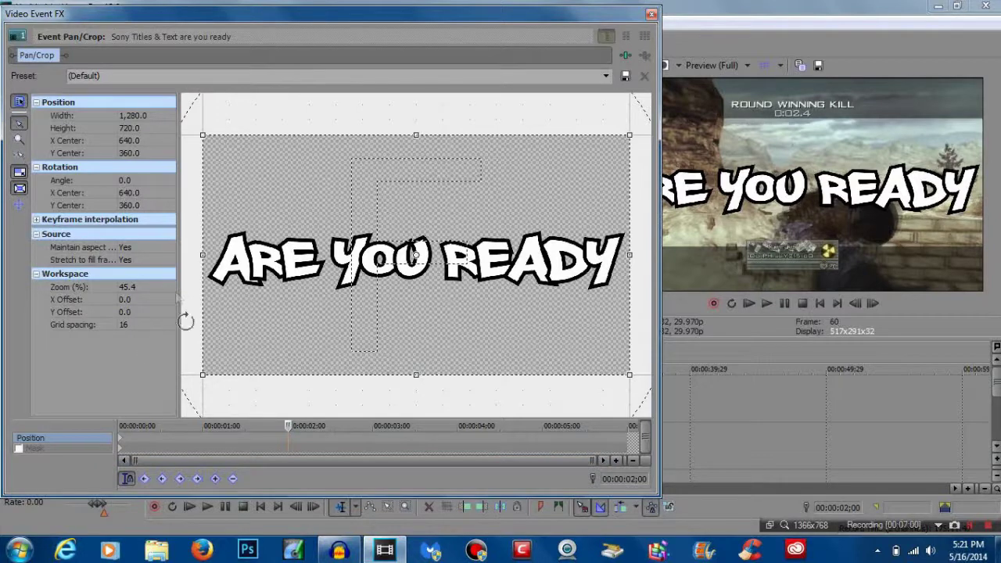
- Enable Mask, draw a mask around the title text at 2 seconds, and set Path Mode to Negative
{"action": "left_click", "coordinate": [19, 449]}
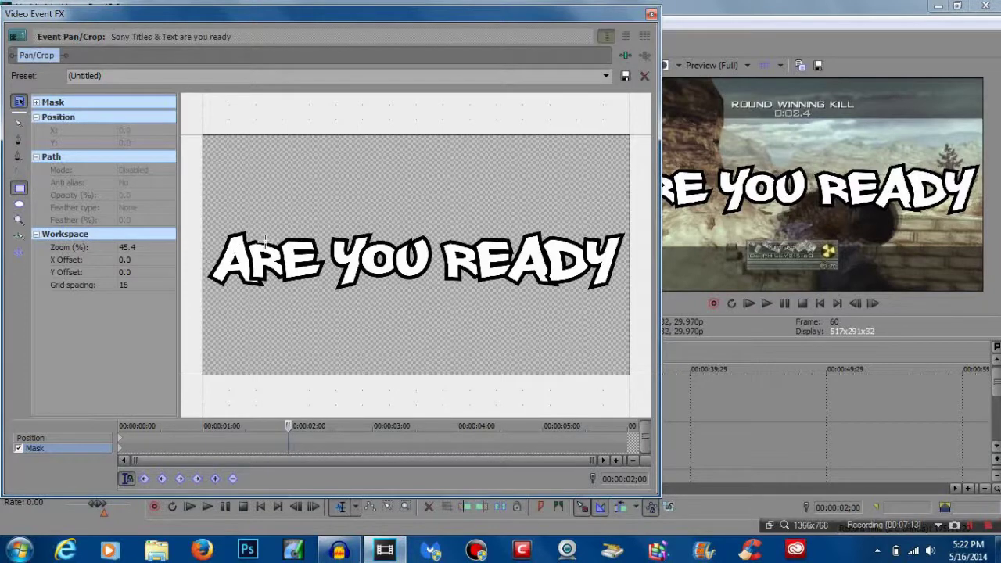
{"action": "left_click_drag", "start_coordinate": [205, 222], "coordinate": [627, 294]}
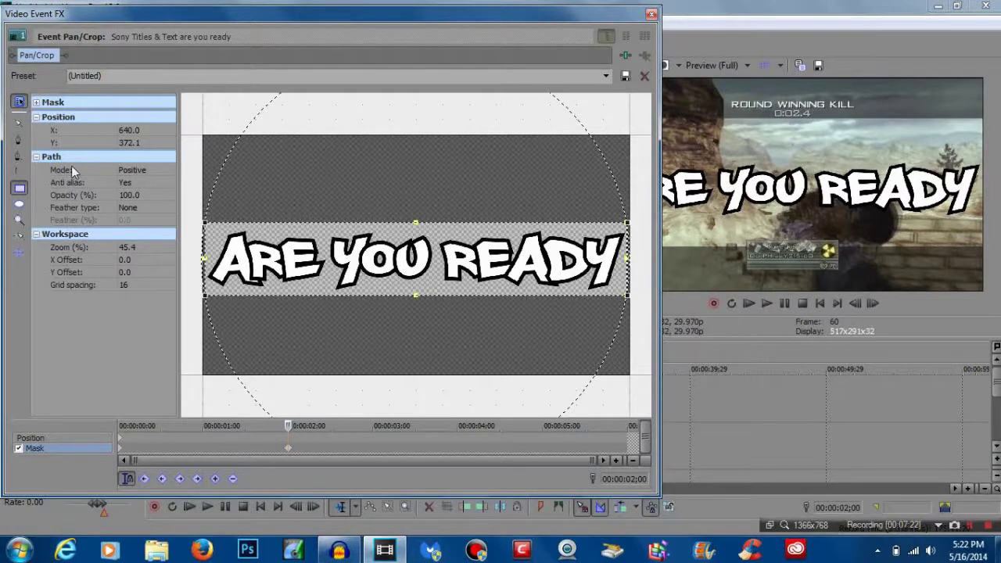
{"action": "left_click", "coordinate": [133, 169]}
{"action": "left_click", "coordinate": [133, 192]}
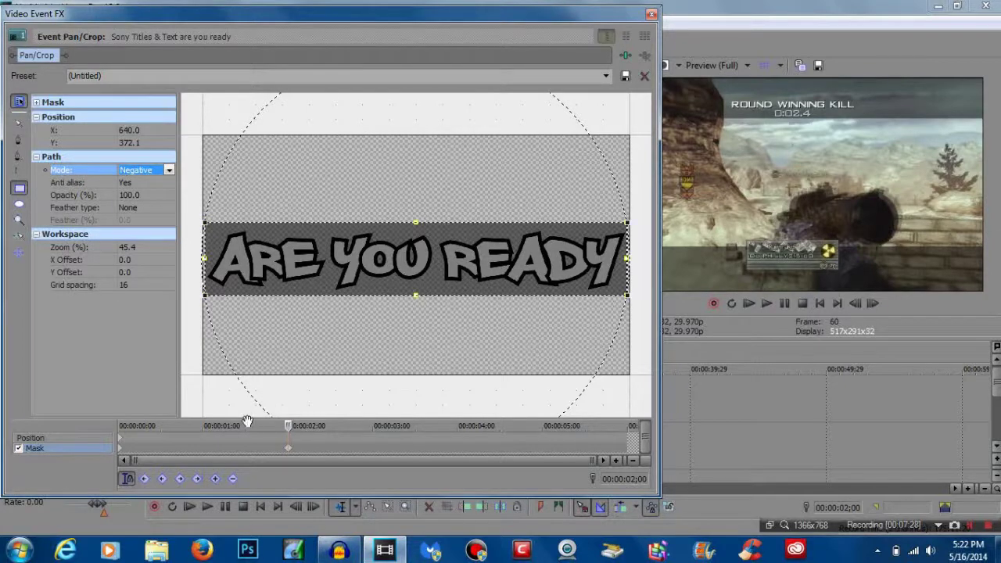
{"action": "left_click", "coordinate": [121, 454]}
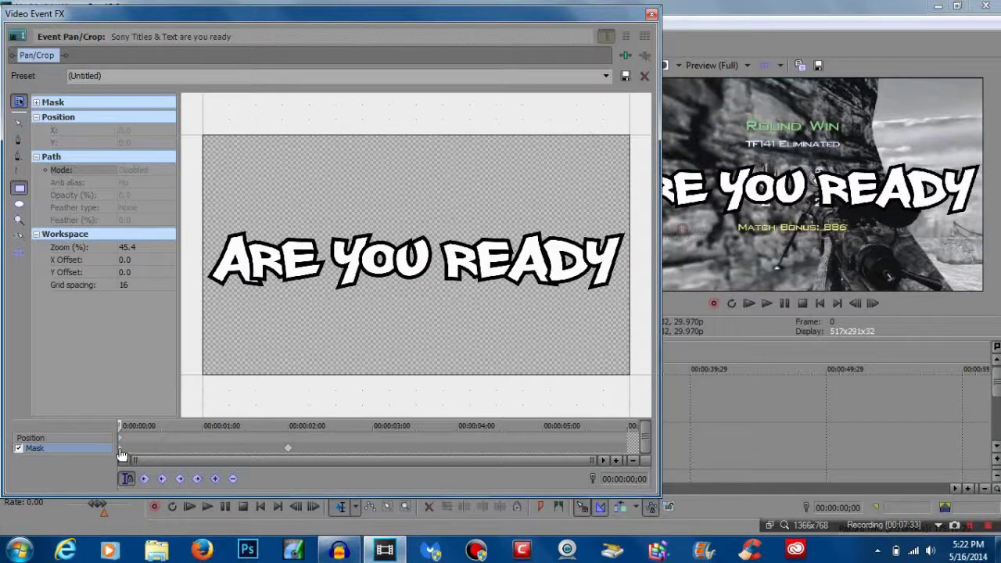
- At the effect's first frame, drag the mask's left edge past the word ARE
{"action": "left_click", "coordinate": [123, 459]}
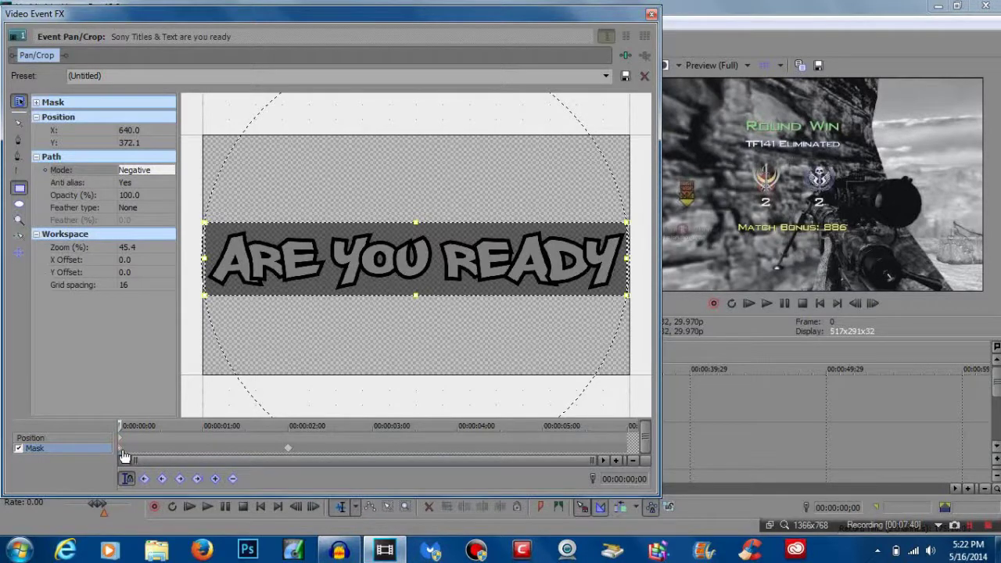
{"action": "left_click", "coordinate": [124, 451]}
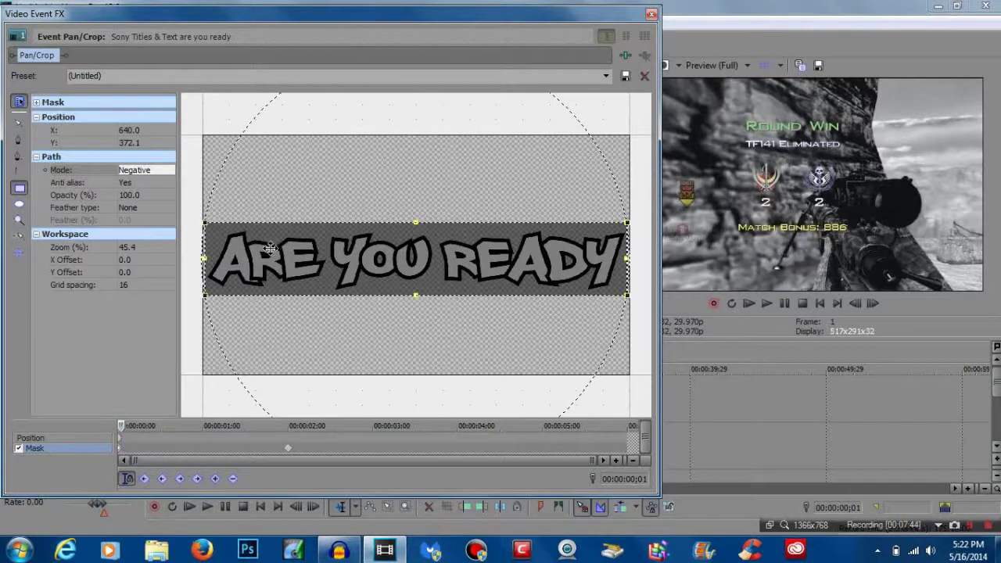
{"action": "left_click_drag", "start_coordinate": [205, 258], "coordinate": [327, 258]}
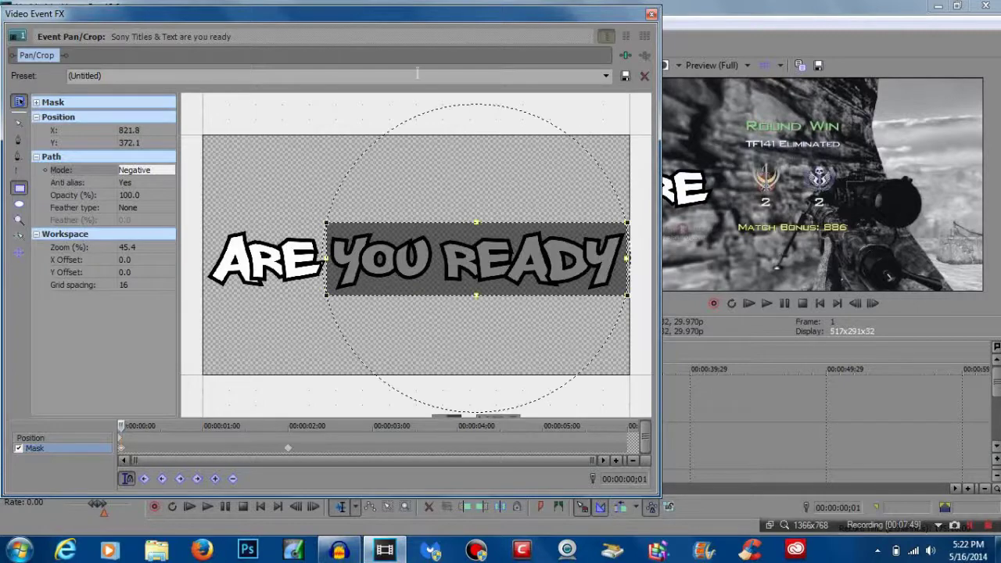
{"action": "left_click_drag", "start_coordinate": [404, 21], "coordinate": [334, 20]}
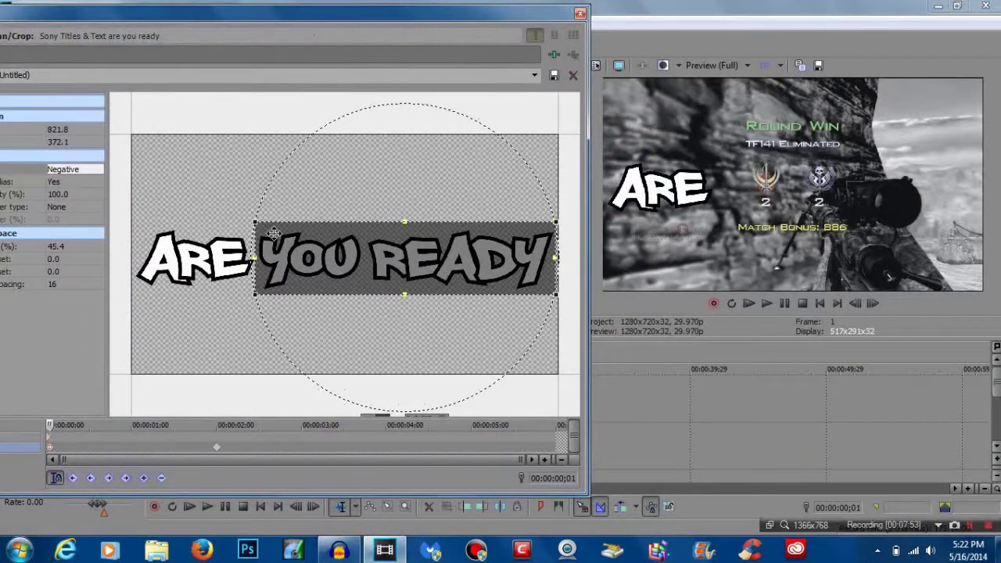
- Match the 2-second keyframe at 821.8 and play back to confirm only ARE shows
{"action": "left_click", "coordinate": [216, 451]}
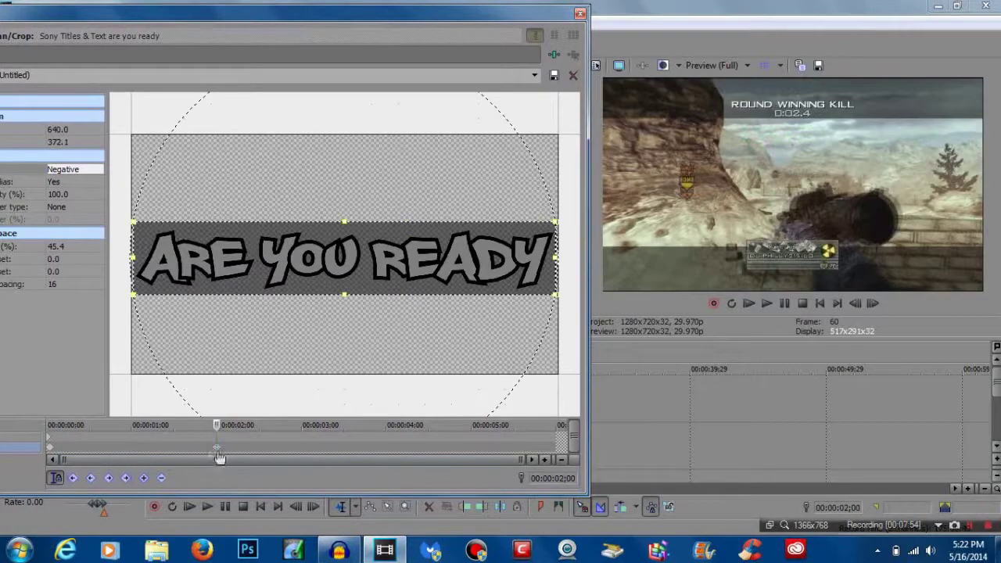
{"action": "left_click", "coordinate": [146, 453]}
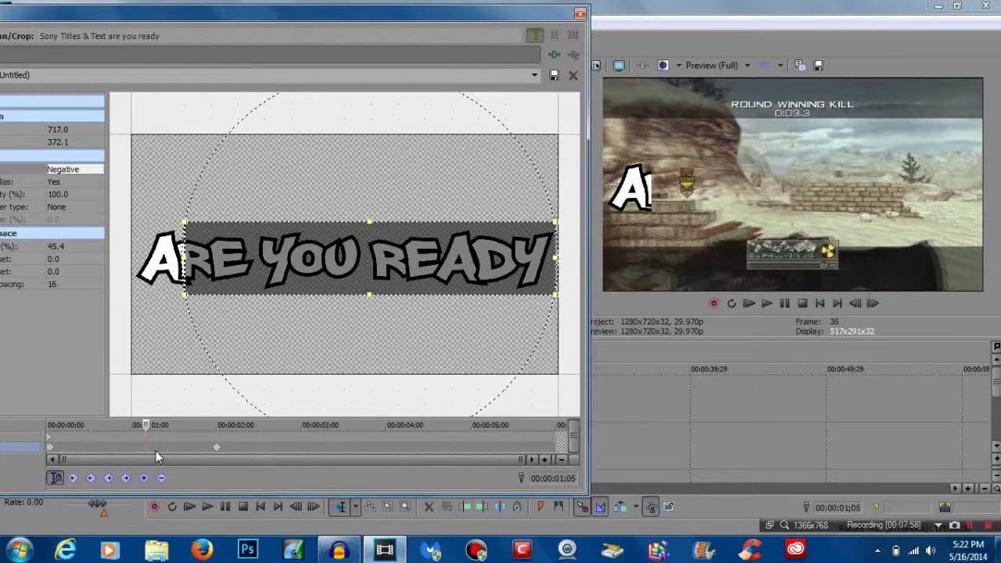
{"action": "key", "text": "space"}
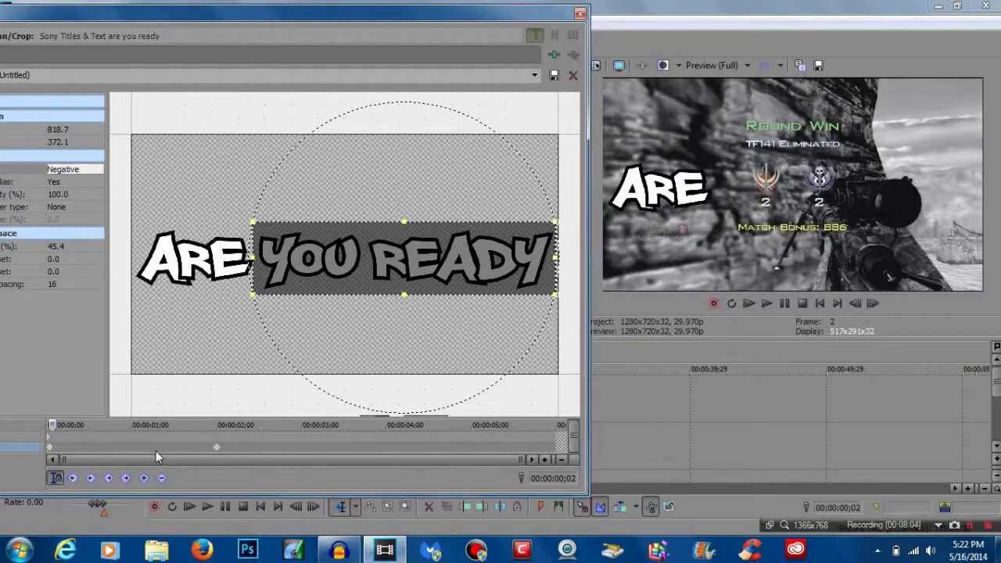
{"action": "left_click", "coordinate": [219, 452]}
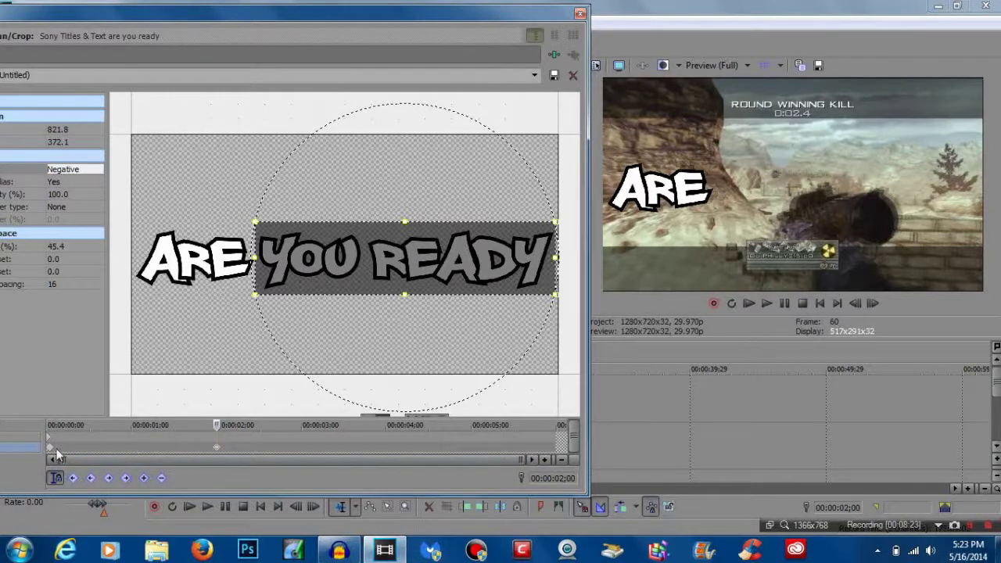
{"action": "left_click", "coordinate": [111, 443]}
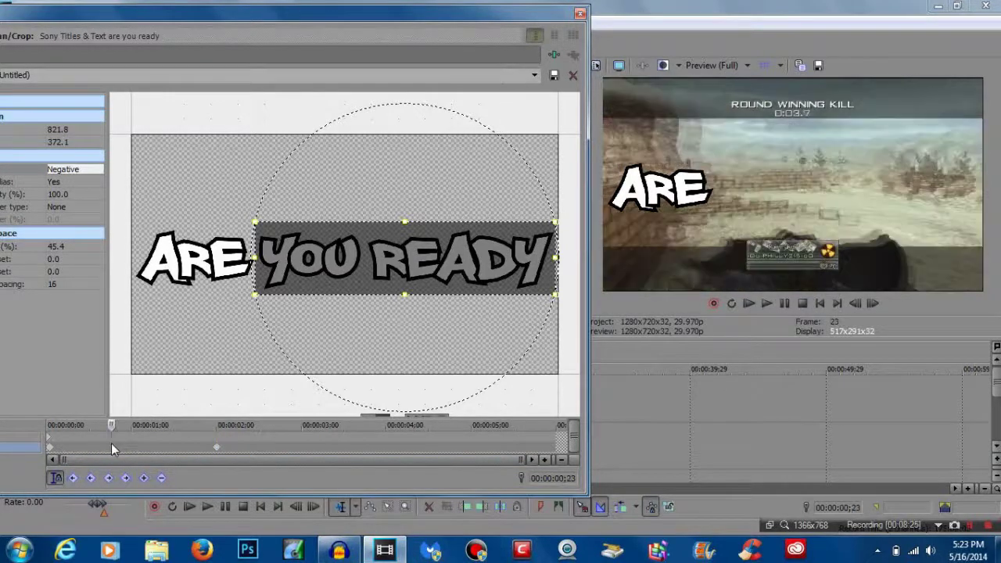
{"action": "left_click", "coordinate": [217, 447]}
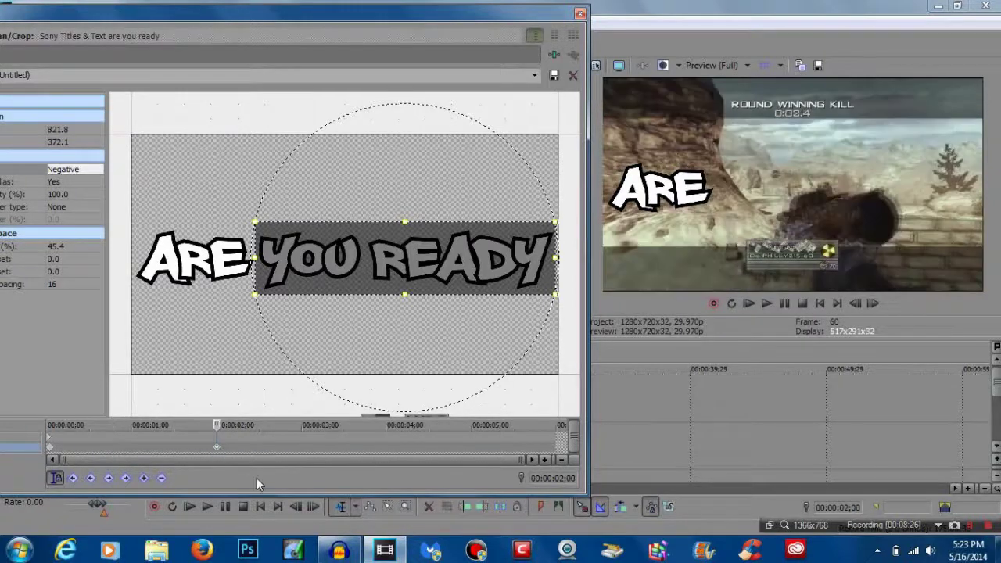
- Reveal YOU at 00:00:02;01, keyframe 4;00, then reveal READY at 4;01 (mask at 1,271.3)
{"action": "key", "text": "Right"}
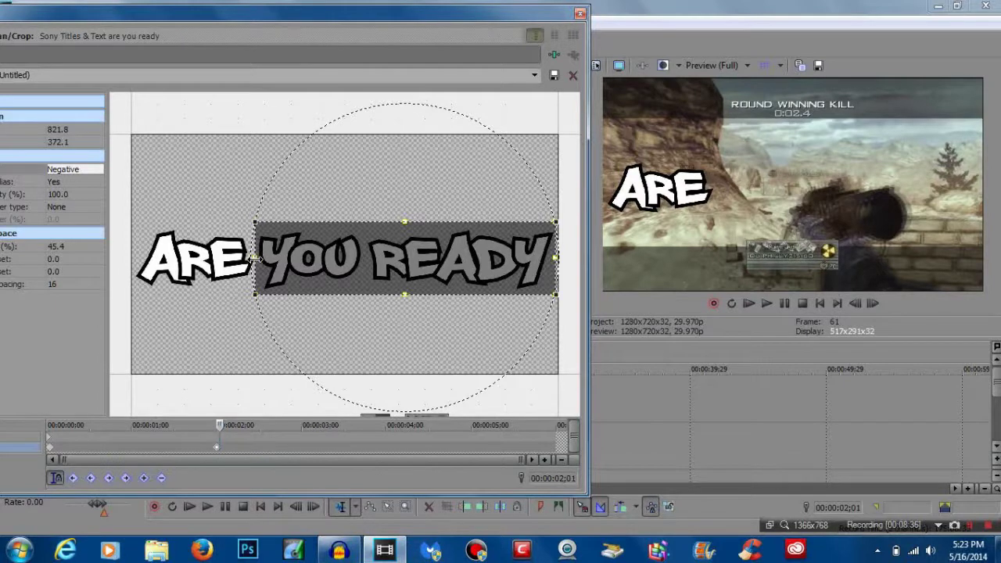
{"action": "left_click_drag", "start_coordinate": [255, 258], "coordinate": [364, 252]}
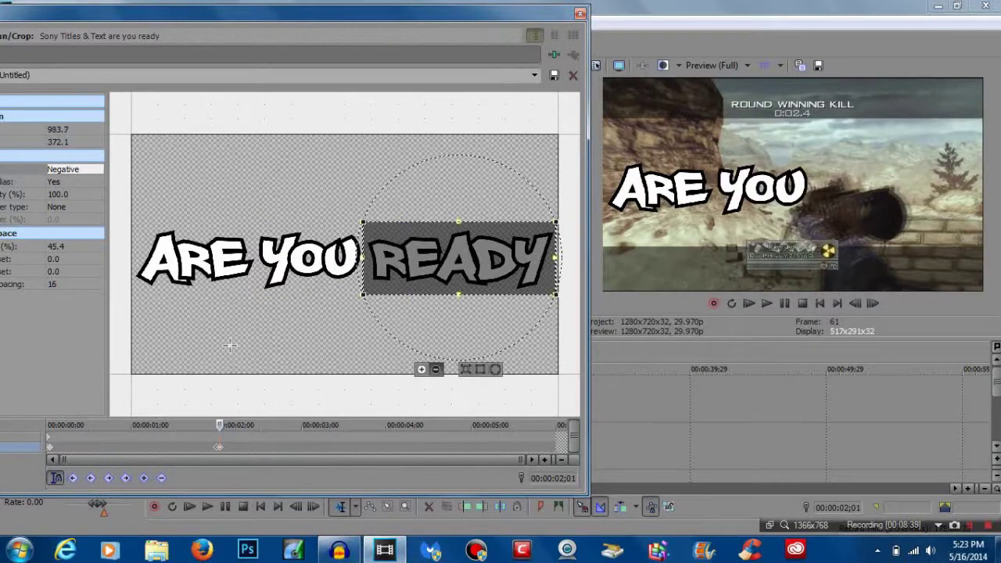
{"action": "left_click", "coordinate": [390, 445]}
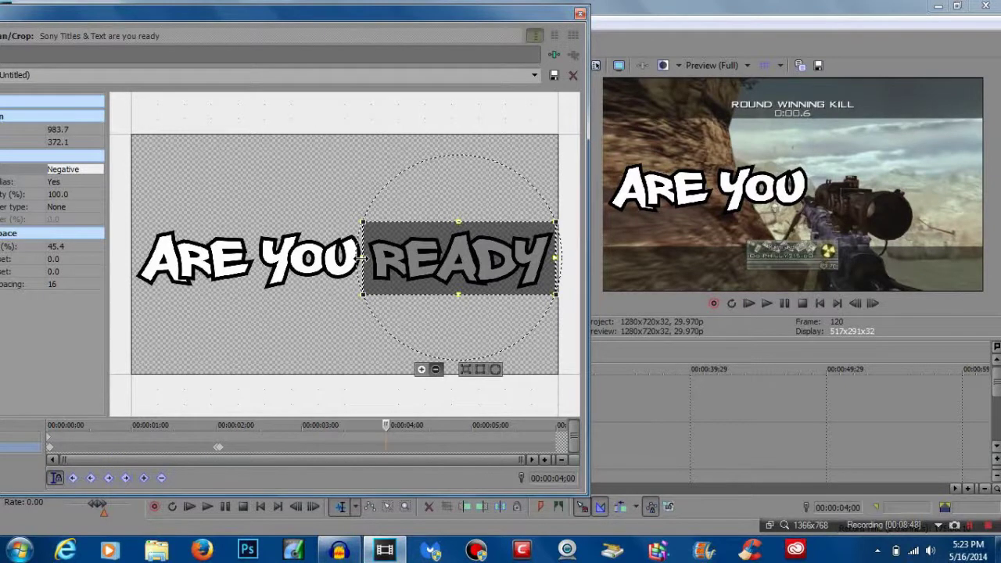
{"action": "left_click", "coordinate": [144, 477]}
{"action": "key", "text": "Right"}
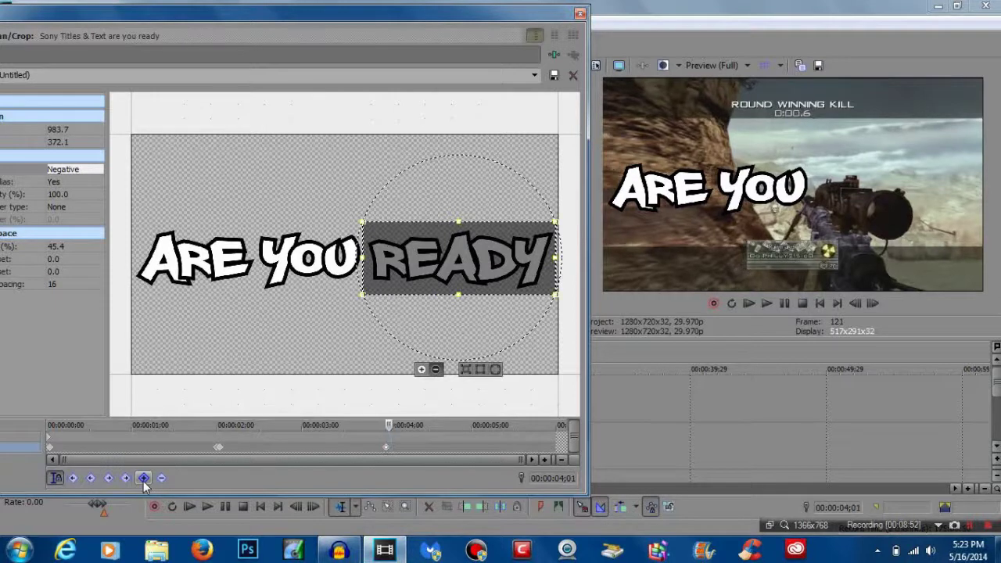
{"action": "left_click_drag", "start_coordinate": [362, 260], "coordinate": [553, 227]}
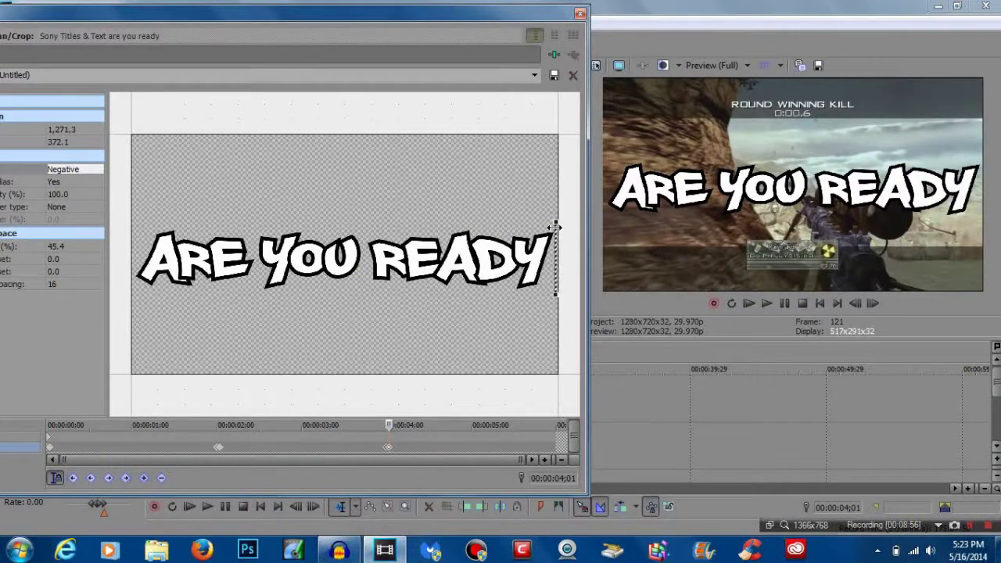